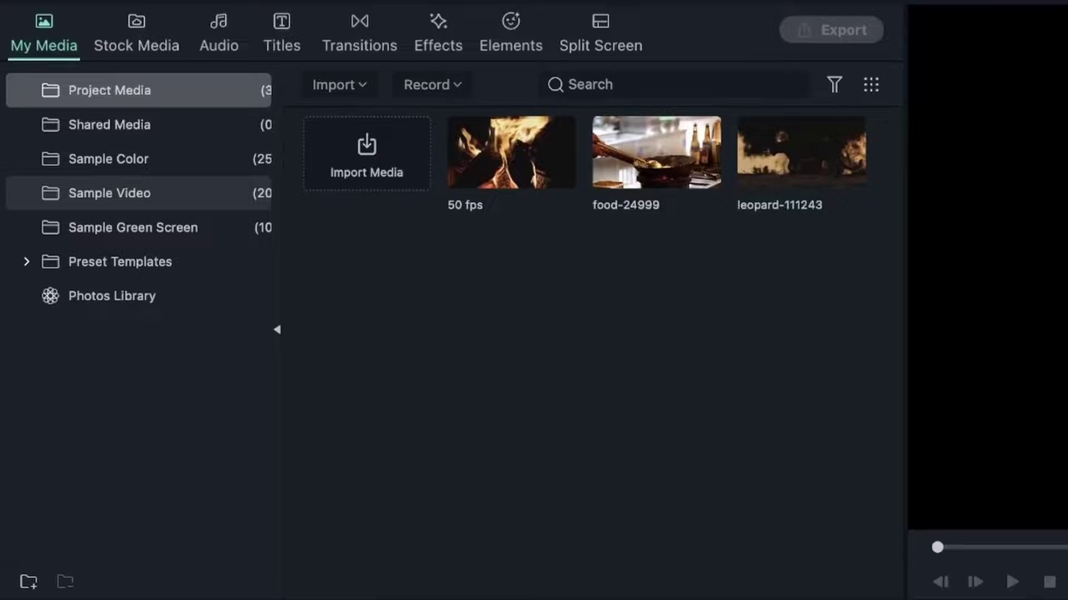
Open the Stock Media downloads and view the fire clip's properties.
{"action": "left_click", "coordinate": [120, 50]}
{"action": "left_click", "coordinate": [111, 194]}
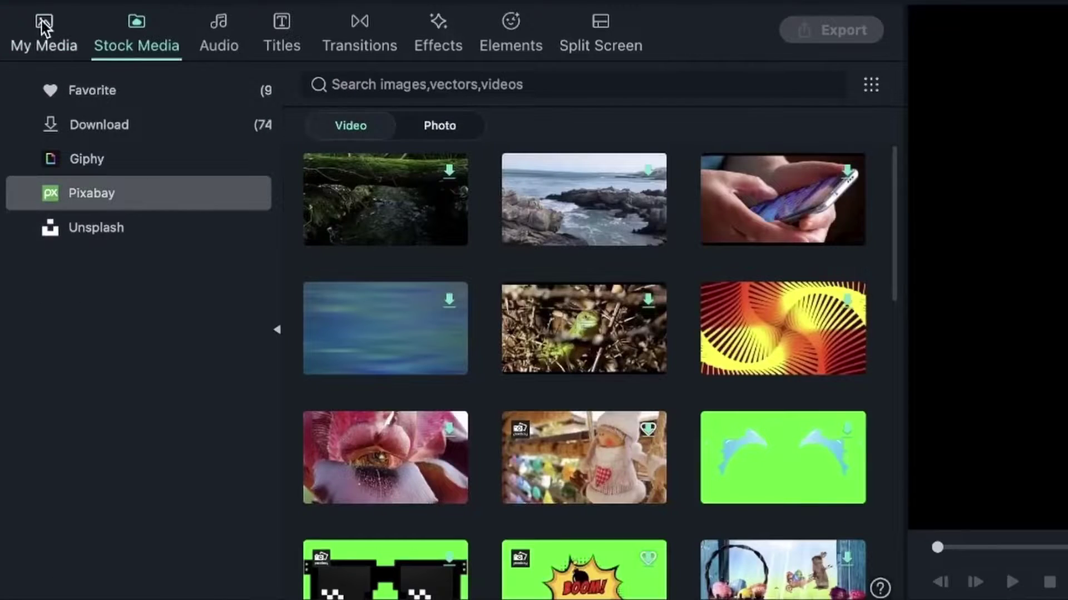
{"action": "left_click", "coordinate": [43, 22]}
{"action": "right_click", "coordinate": [317, 200]}
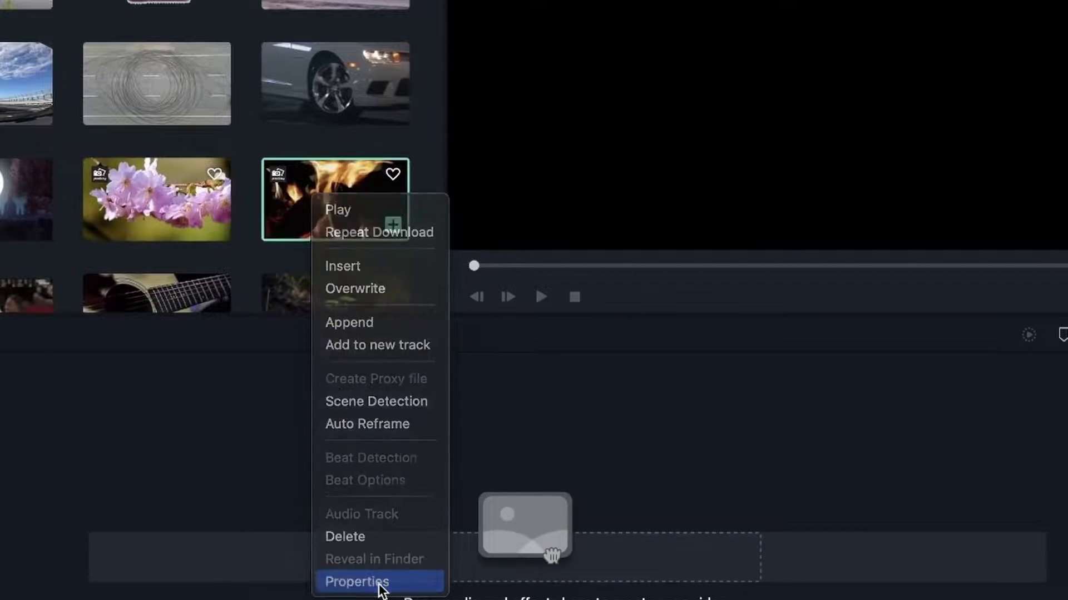
{"action": "left_click", "coordinate": [379, 584]}
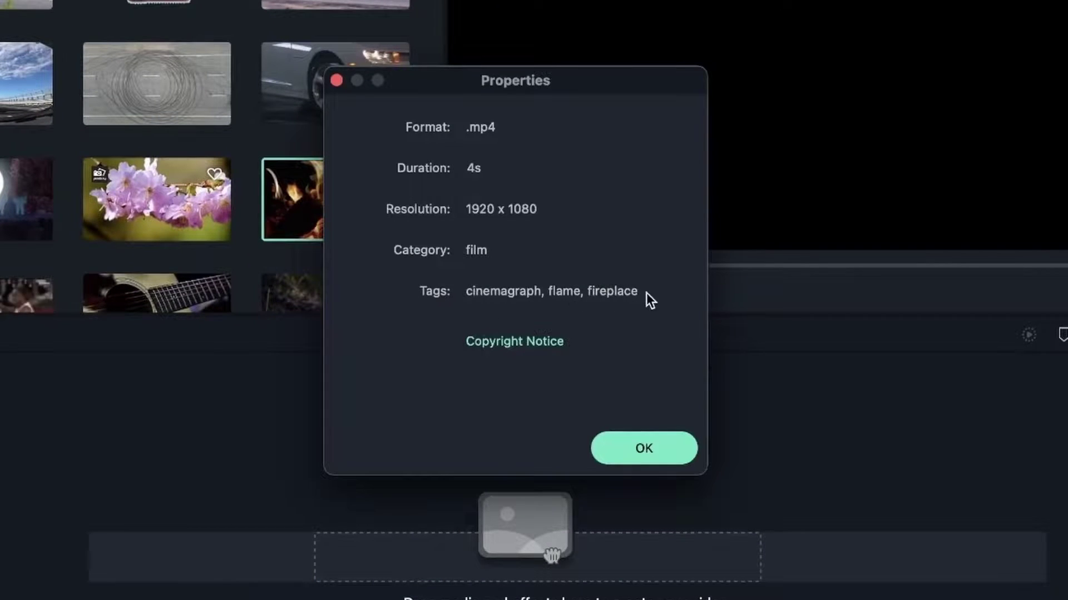
{"action": "left_click", "coordinate": [640, 453]}
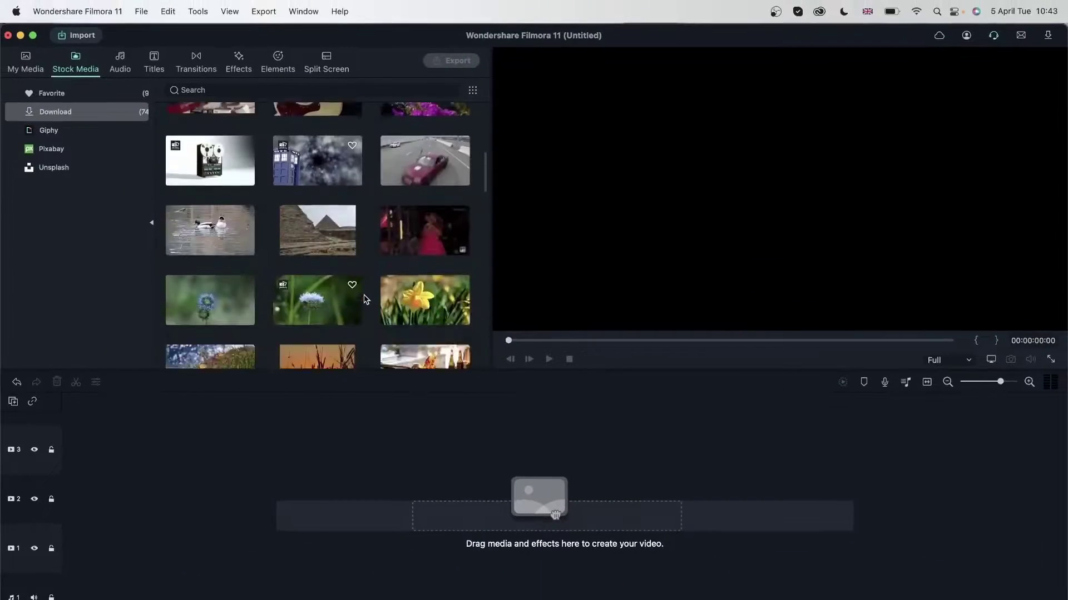
Check the food and leopard clips' properties; the leopard is an 11 s, 1920 x 1080 .mp4.
{"action": "scroll", "coordinate": [366, 300], "scroll_direction": "down", "scroll_amount": 5}
{"action": "right_click", "coordinate": [425, 179]}
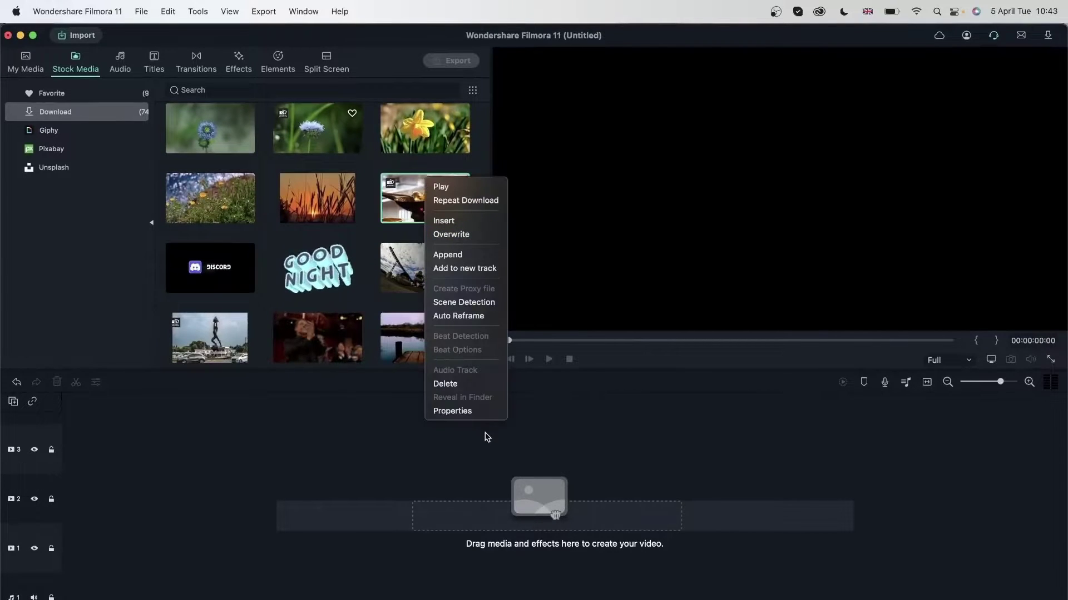
{"action": "left_click", "coordinate": [488, 412]}
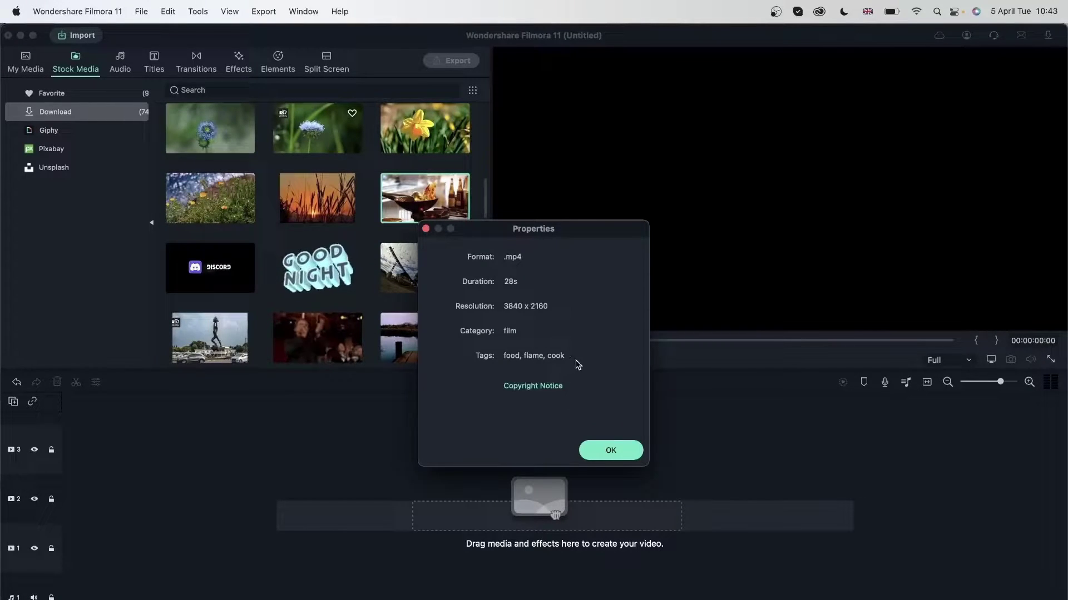
{"action": "left_click", "coordinate": [610, 451]}
{"action": "scroll", "coordinate": [353, 288], "scroll_direction": "down", "scroll_amount": 5}
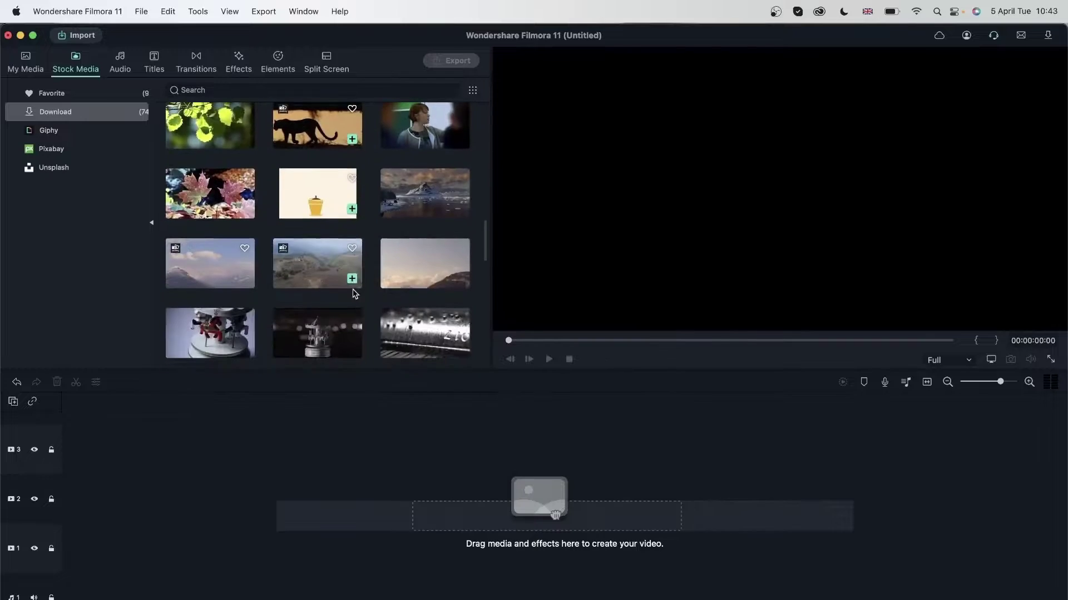
{"action": "right_click", "coordinate": [301, 129]}
{"action": "left_click", "coordinate": [343, 362]}
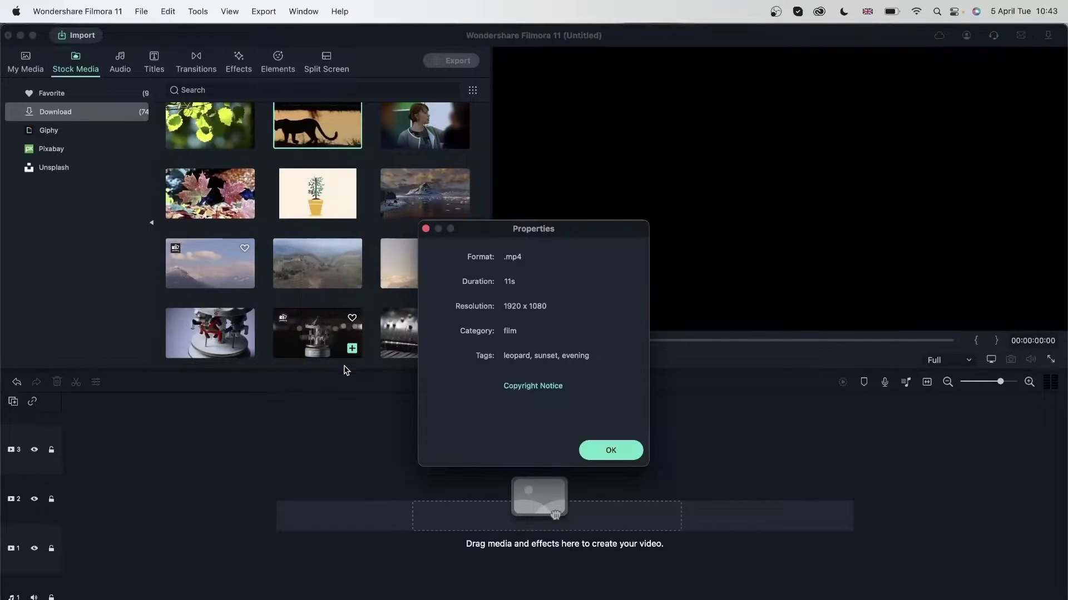
{"action": "left_click", "coordinate": [615, 449]}
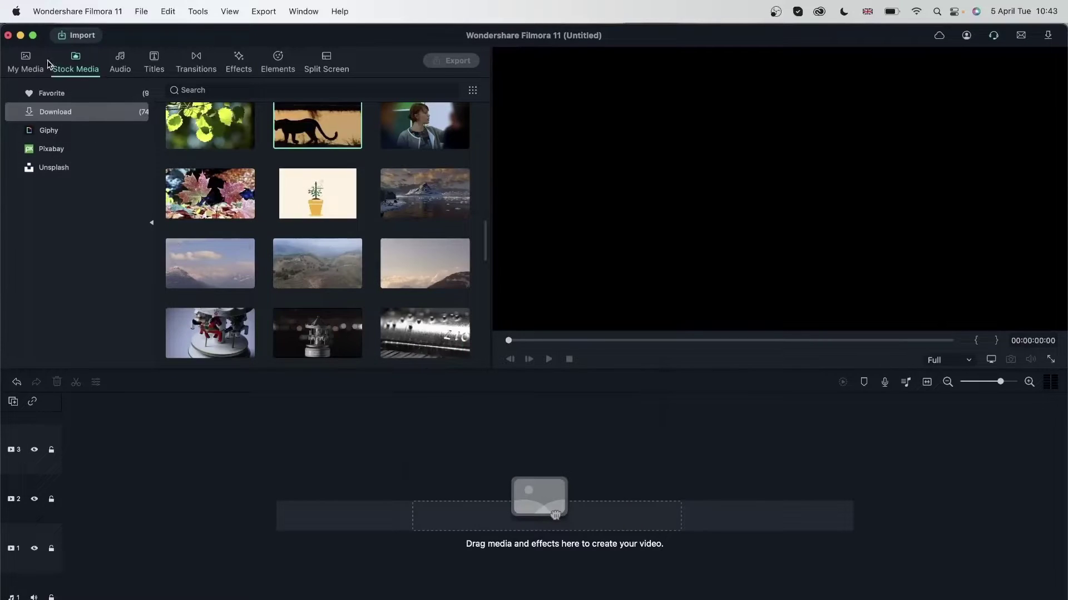
In Project Media, review the 50 fps clip's resolution and frame rate.
{"action": "left_click", "coordinate": [31, 62]}
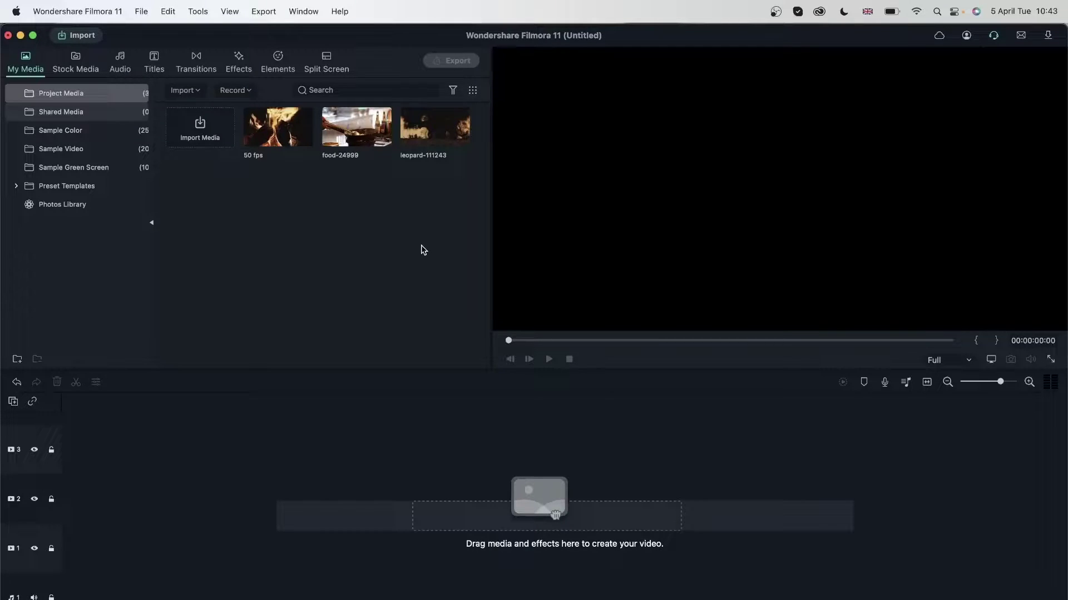
{"action": "right_click", "coordinate": [259, 136]}
{"action": "left_click", "coordinate": [309, 388]}
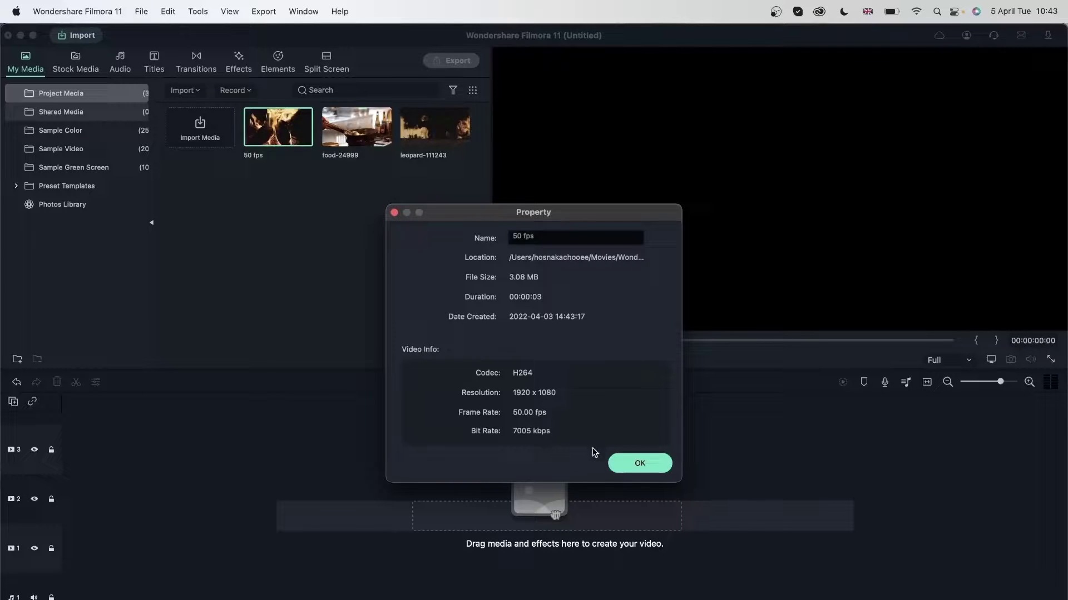
{"action": "left_click", "coordinate": [640, 463]}
Review the food-24999 and leopard-111243 clips' resolution and frame rate in Properties.
{"action": "right_click", "coordinate": [359, 139]}
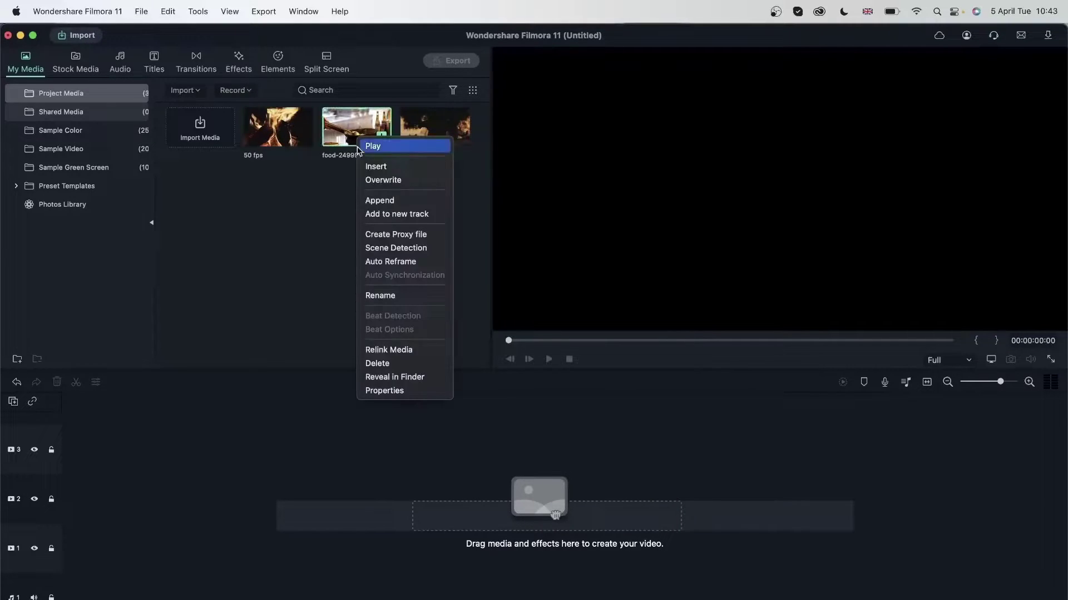
{"action": "left_click", "coordinate": [406, 392]}
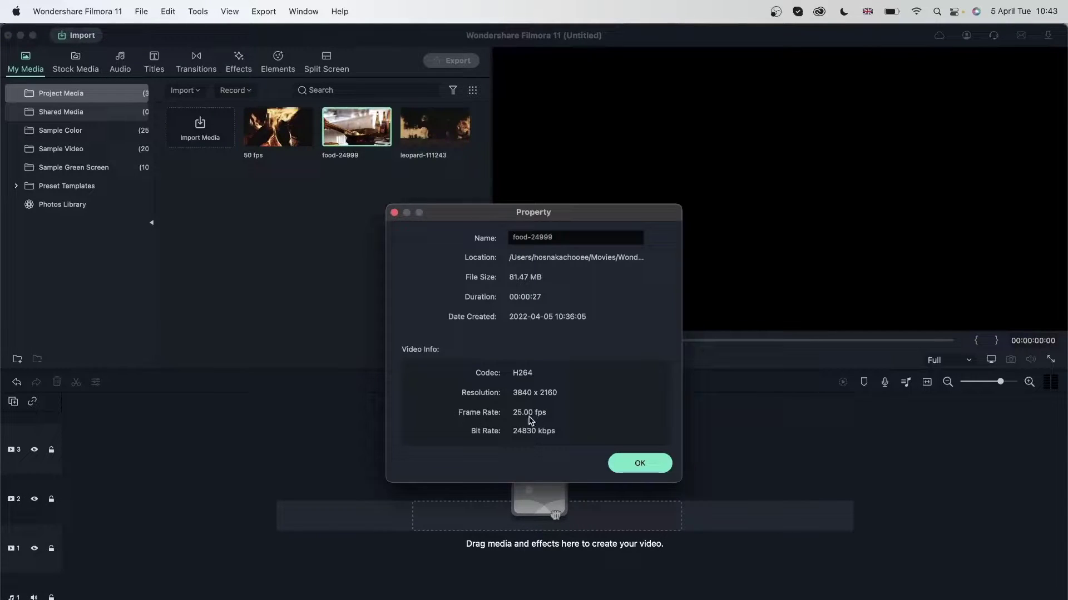
{"action": "left_click", "coordinate": [640, 464]}
{"action": "right_click", "coordinate": [438, 125]}
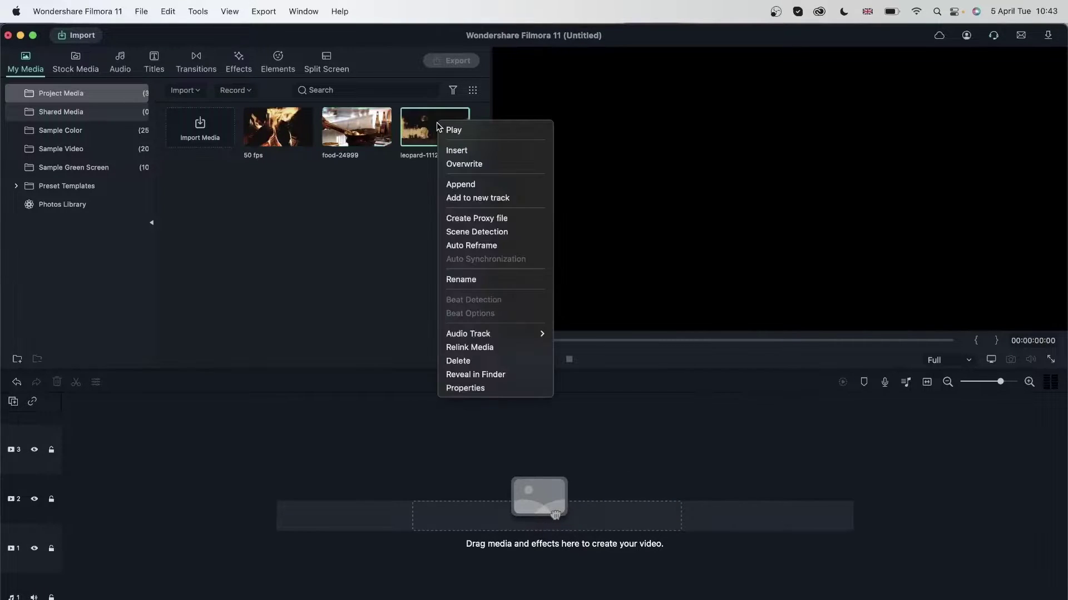
{"action": "left_click", "coordinate": [508, 389]}
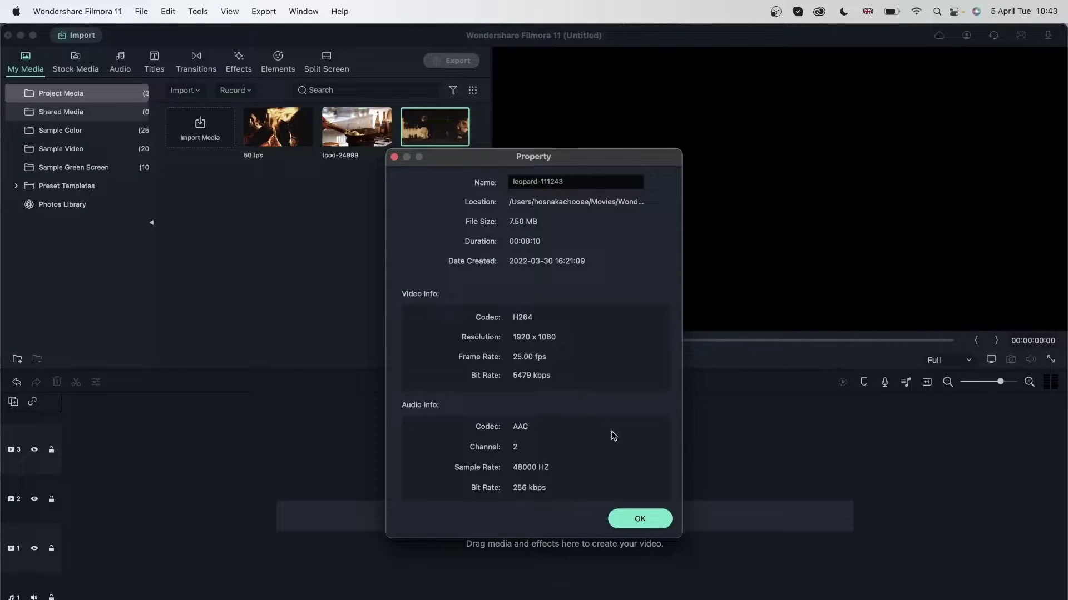
{"action": "left_click", "coordinate": [650, 527]}
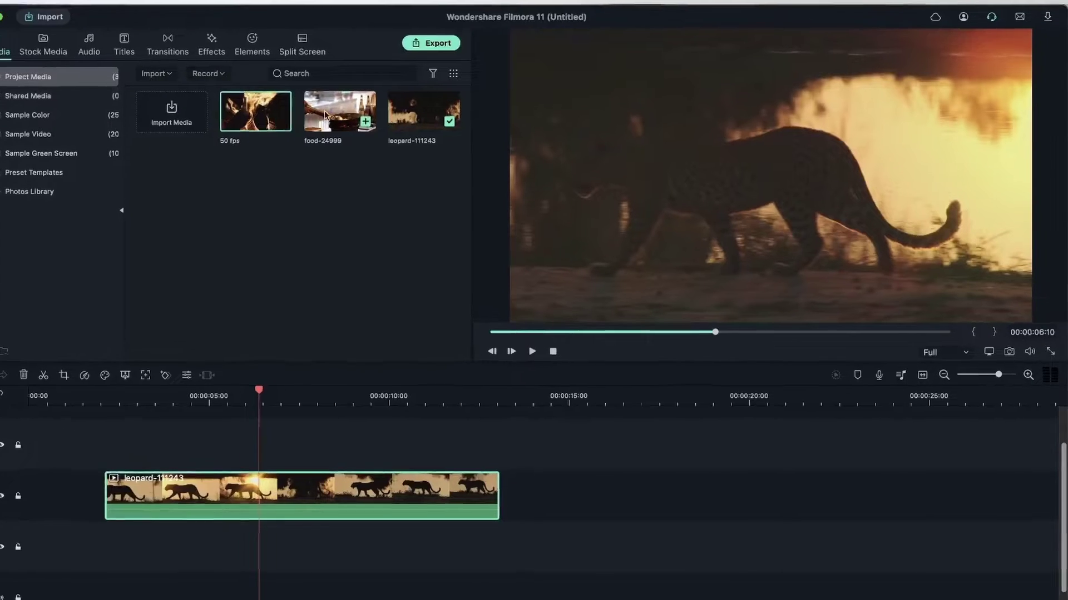
Place food-24999 on the timeline after the leopard clip and scrub through its frames.
{"action": "left_click_drag", "start_coordinate": [356, 126], "coordinate": [577, 494]}
{"action": "left_click_drag", "start_coordinate": [322, 442], "coordinate": [325, 440]}
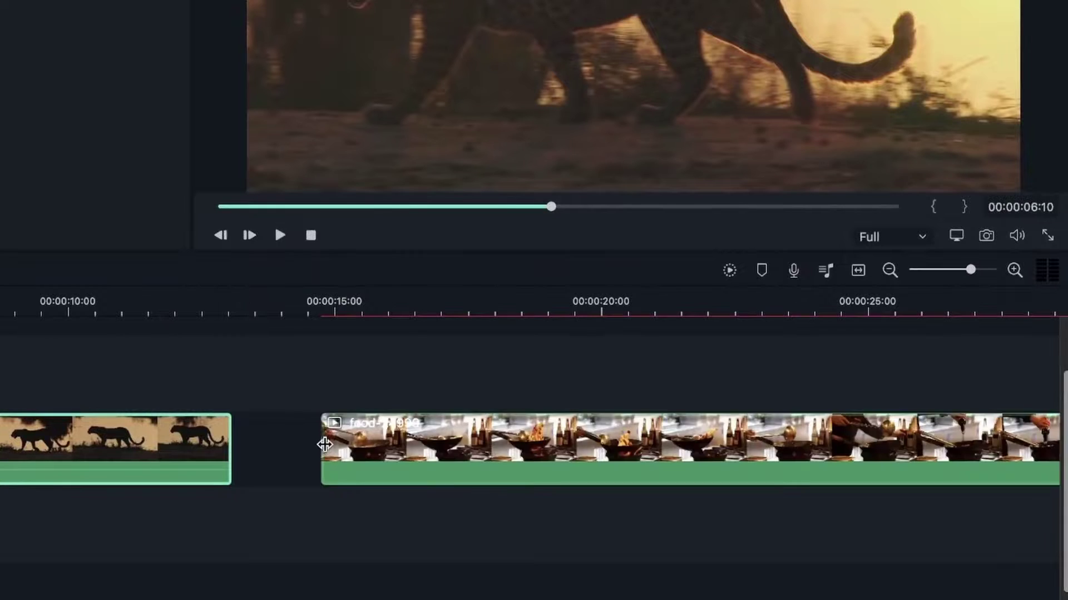
{"action": "left_click", "coordinate": [377, 303]}
{"action": "left_click", "coordinate": [699, 305]}
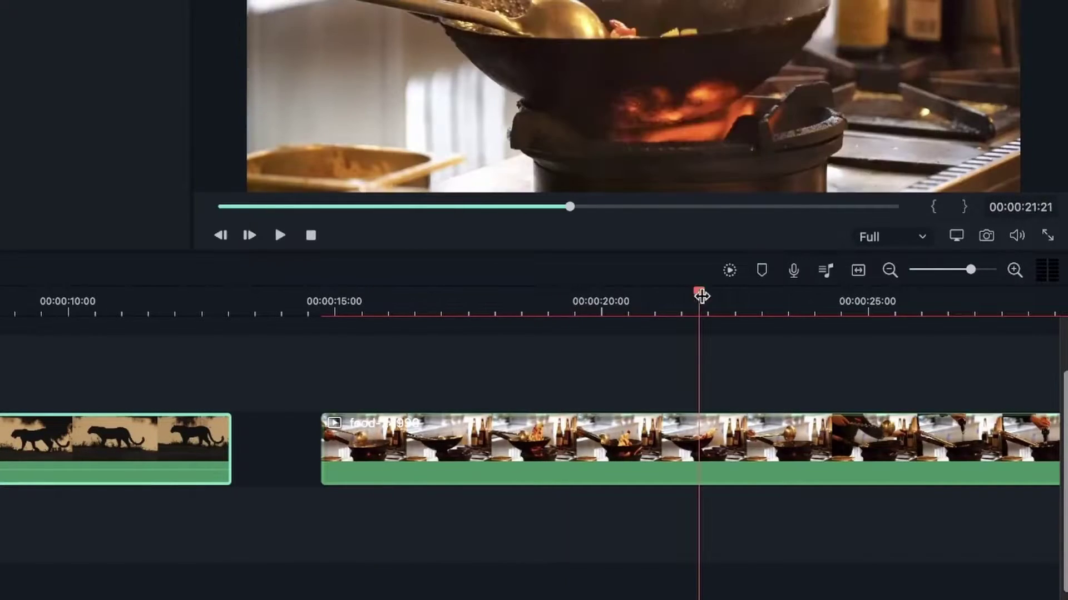
{"action": "left_click_drag", "start_coordinate": [545, 305], "coordinate": [878, 302]}
Delete the leopard clip, render the timeline preview, and scrub the food clip to 00:00:15:10.
{"action": "left_click", "coordinate": [211, 439]}
{"action": "key", "text": "Delete"}
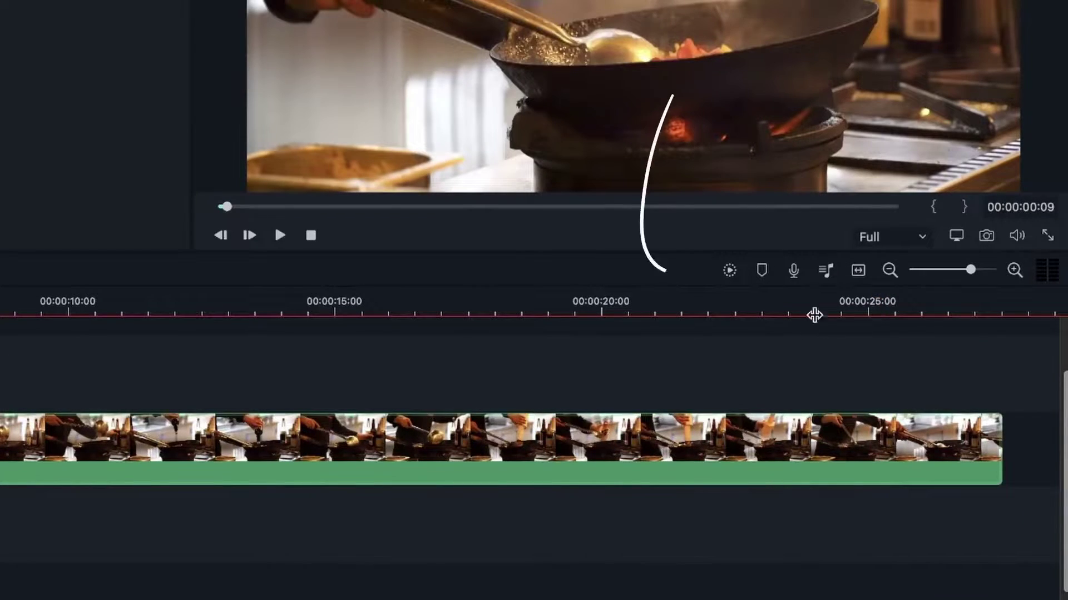
{"action": "left_click", "coordinate": [731, 270]}
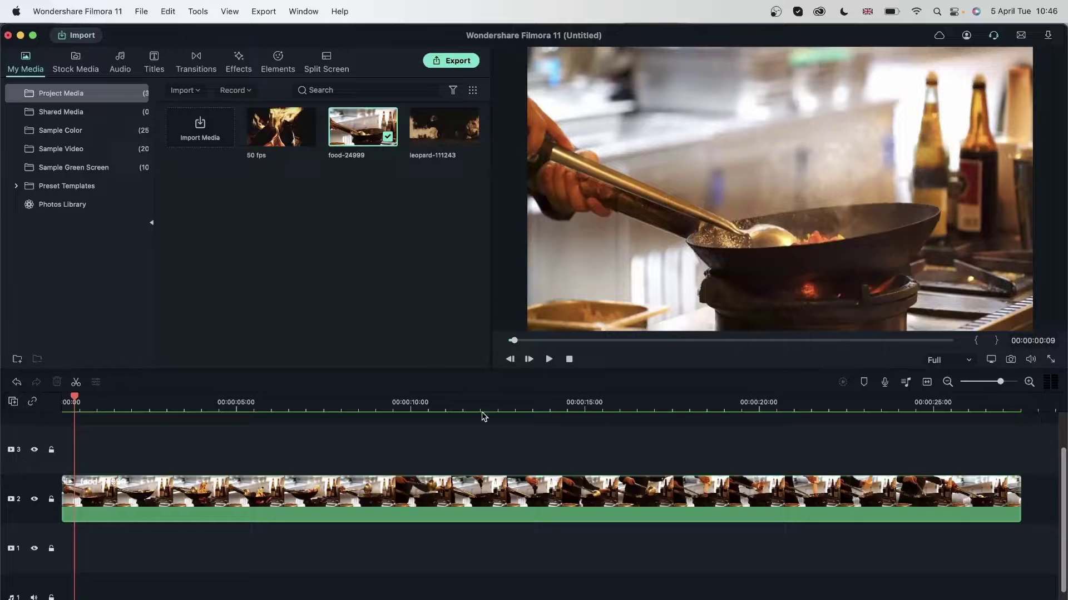
{"action": "left_click_drag", "start_coordinate": [491, 405], "coordinate": [752, 413]}
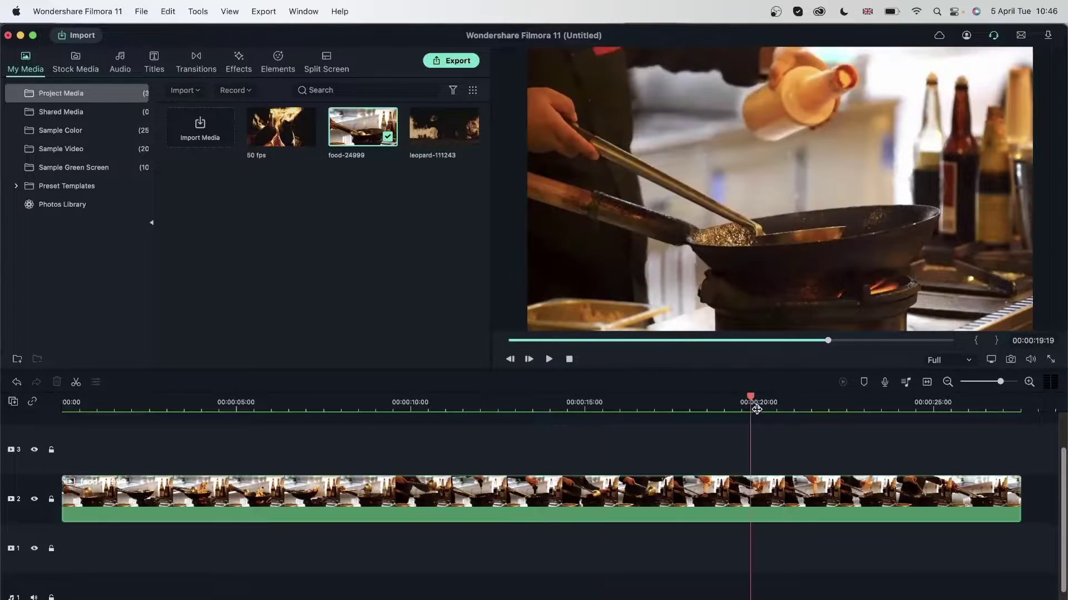
{"action": "left_click", "coordinate": [657, 409]}
{"action": "left_click", "coordinate": [599, 406]}
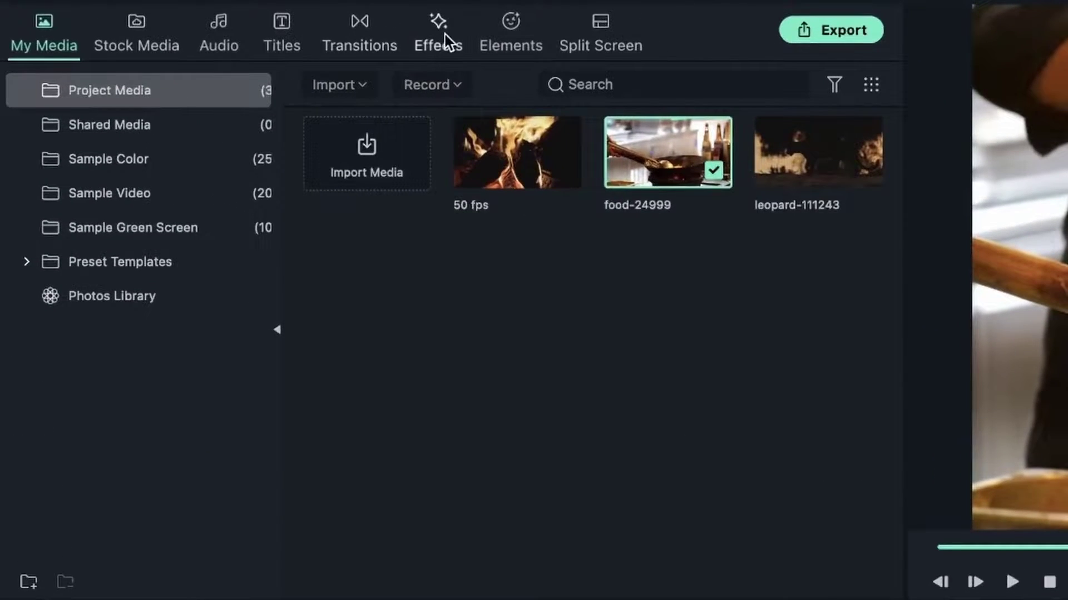
In Filmstock Recommended effects, try Music Pack Overlay 13 over the food clip.
{"action": "left_click", "coordinate": [442, 39]}
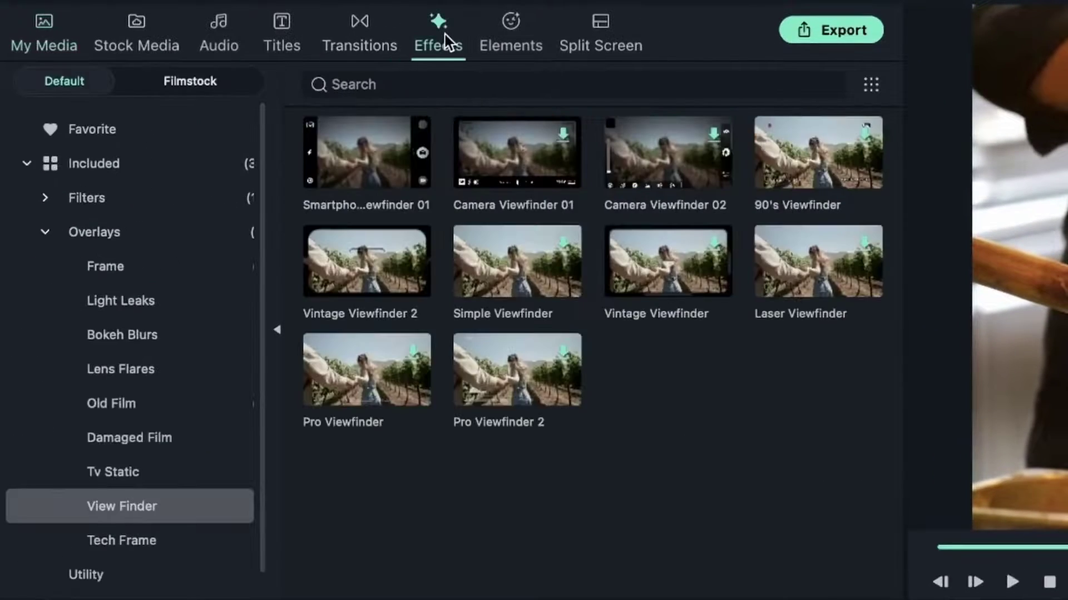
{"action": "left_click", "coordinate": [98, 240]}
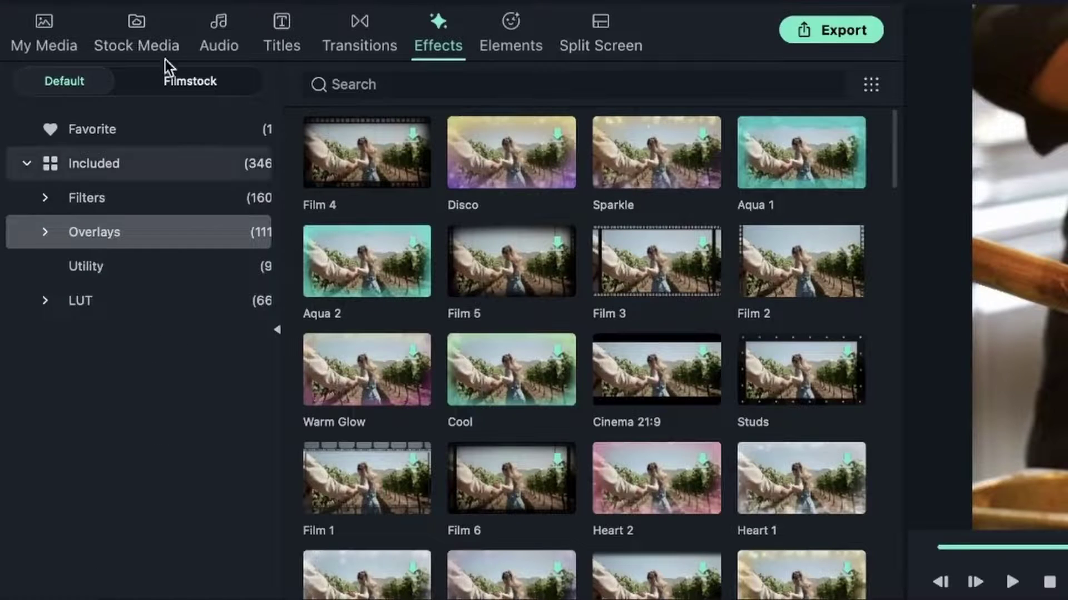
{"action": "left_click", "coordinate": [171, 84]}
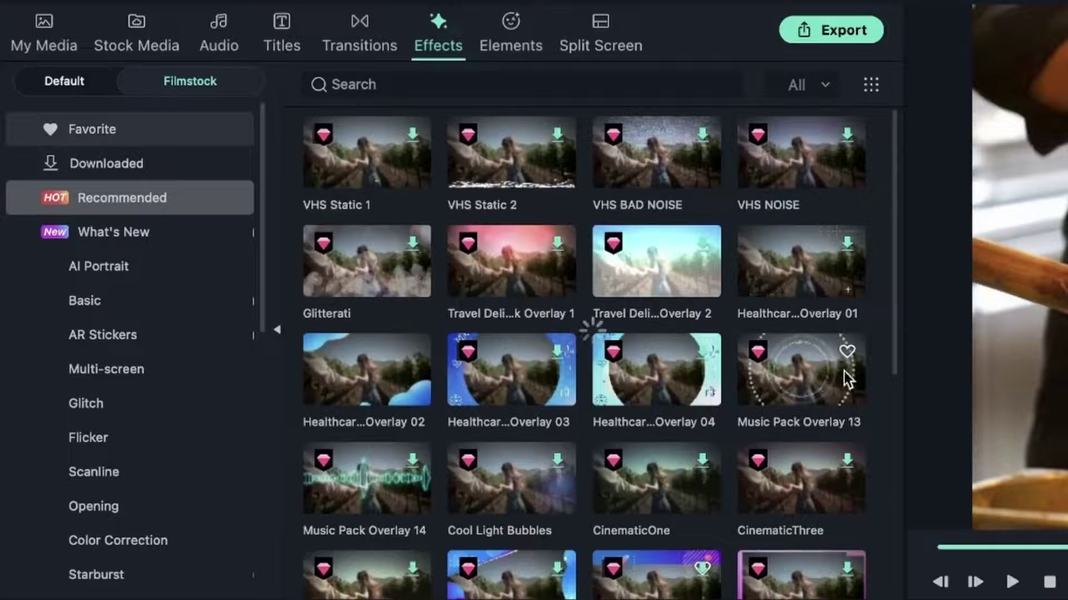
{"action": "left_click_drag", "start_coordinate": [782, 380], "coordinate": [549, 599]}
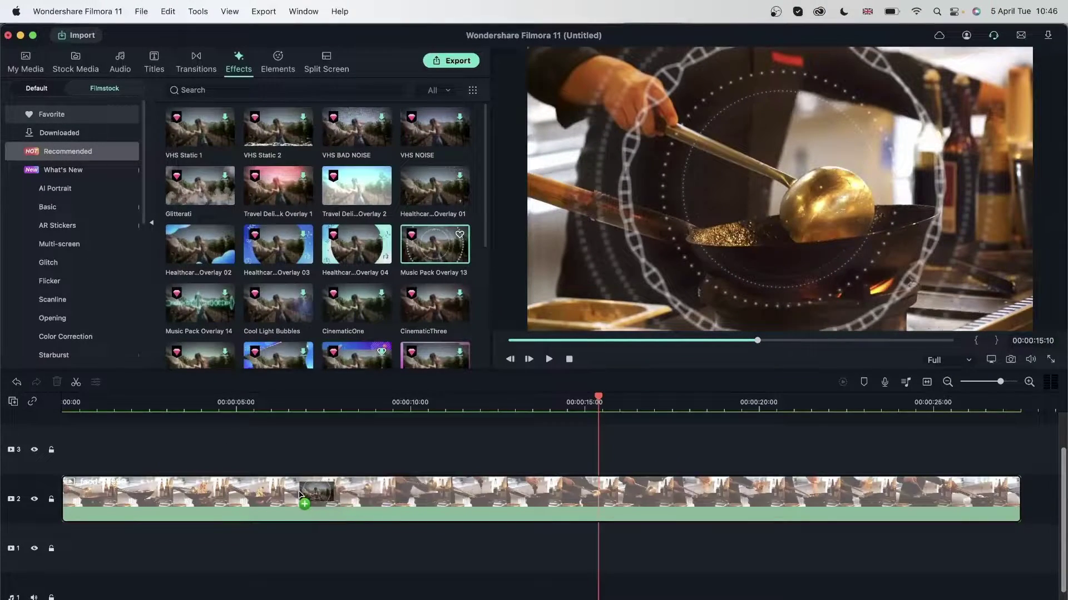
{"action": "mouse_move", "coordinate": [299, 494]}
{"action": "left_mouse_down"}
{"action": "mouse_move", "coordinate": [282, 488]}
{"action": "mouse_move", "coordinate": [299, 507]}
{"action": "mouse_move", "coordinate": [303, 495]}
{"action": "left_mouse_up"}
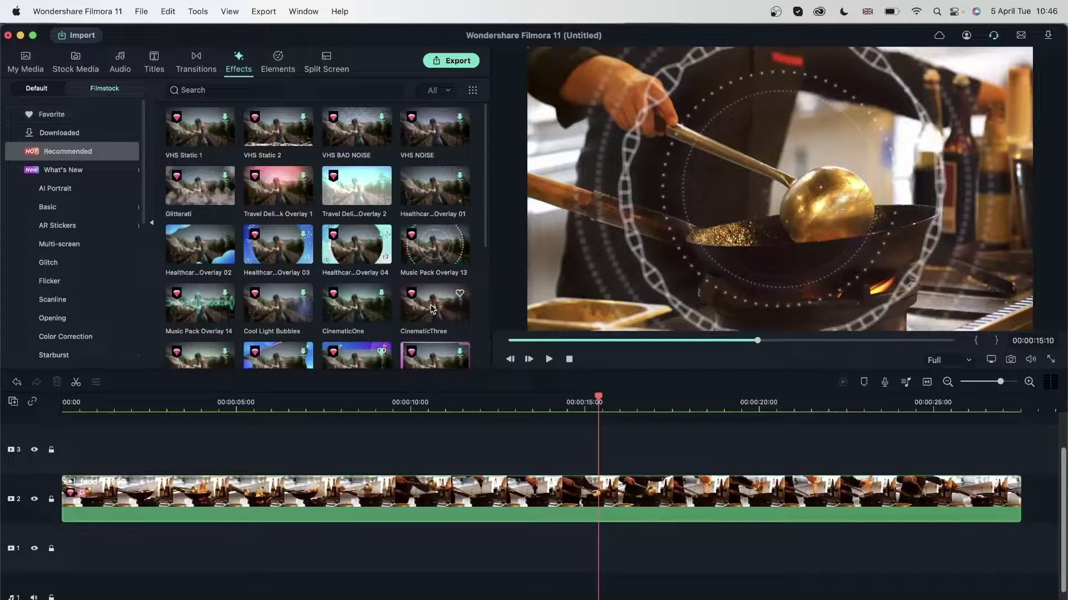
Add CinematicThree on track 3, stretch it to the food clip's end, and select both clips.
{"action": "left_click_drag", "start_coordinate": [437, 310], "coordinate": [63, 441]}
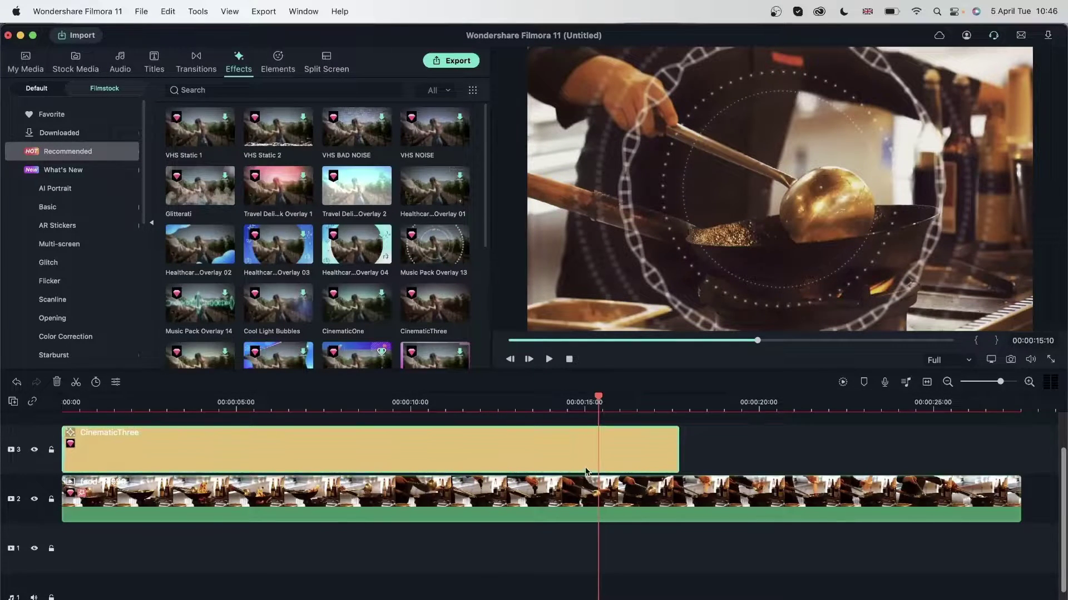
{"action": "left_click_drag", "start_coordinate": [678, 440], "coordinate": [1017, 455]}
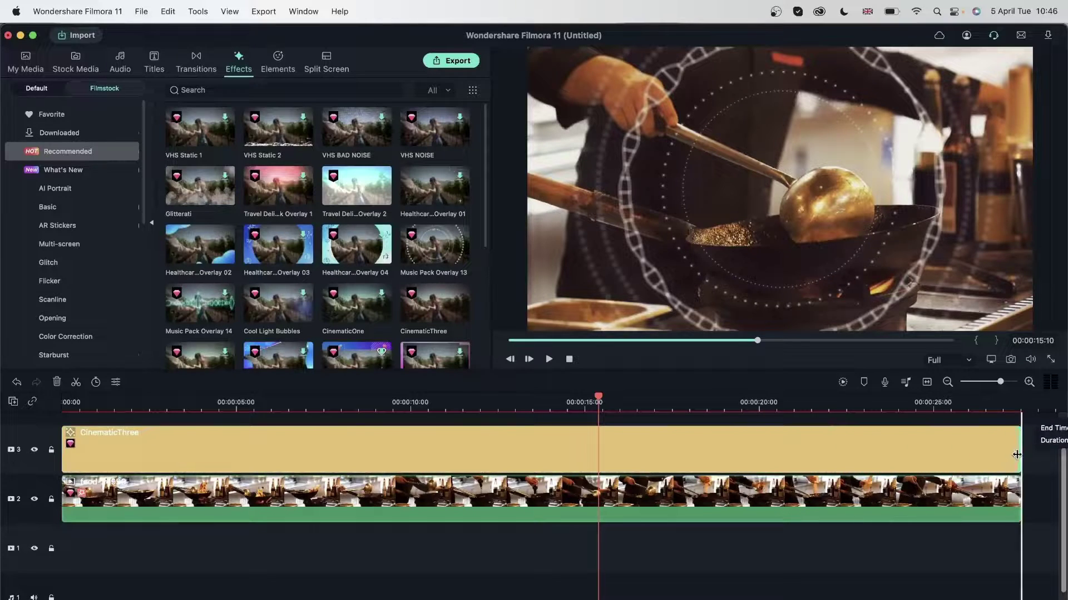
{"action": "left_click", "coordinate": [390, 408]}
{"action": "left_click_drag", "start_coordinate": [391, 394], "coordinate": [46, 398]}
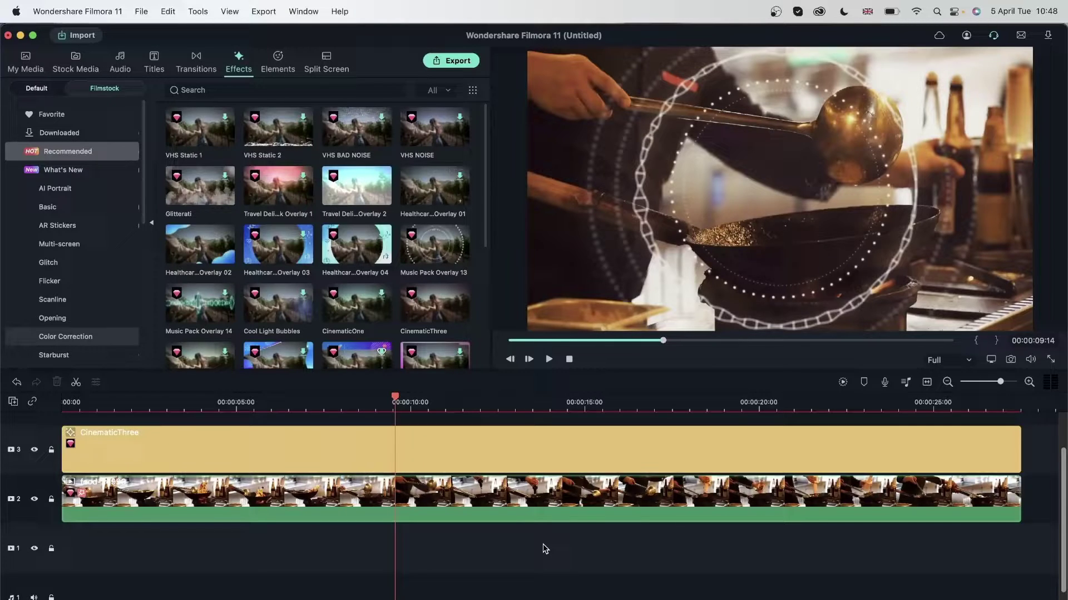
{"action": "left_click_drag", "start_coordinate": [565, 552], "coordinate": [284, 419]}
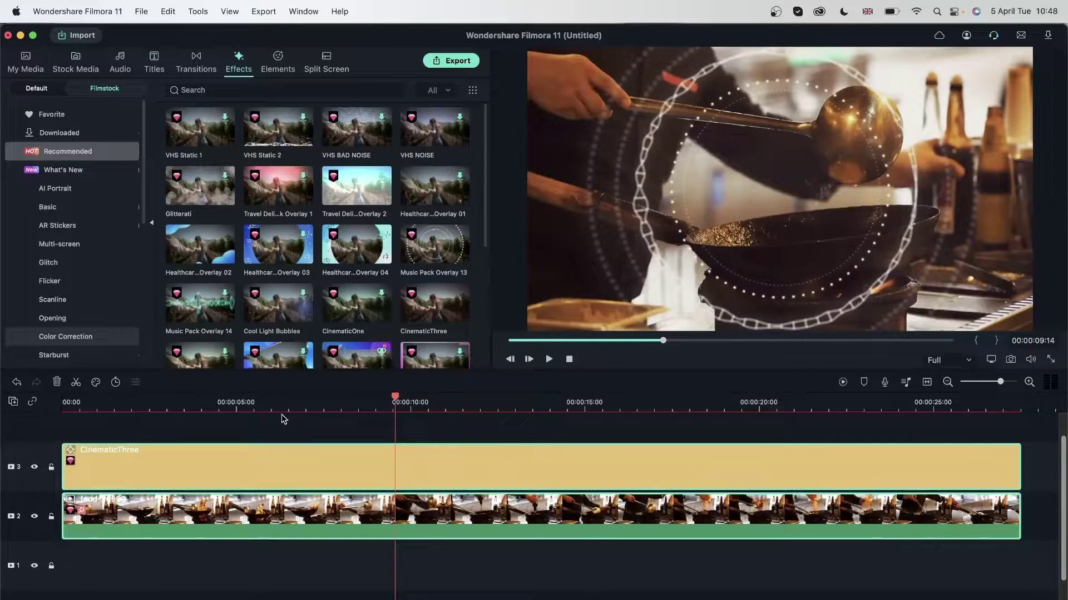
Empty the timeline, check food-24999's properties, re-add it to track 2, and match project settings to it.
{"action": "left_click", "coordinate": [57, 382]}
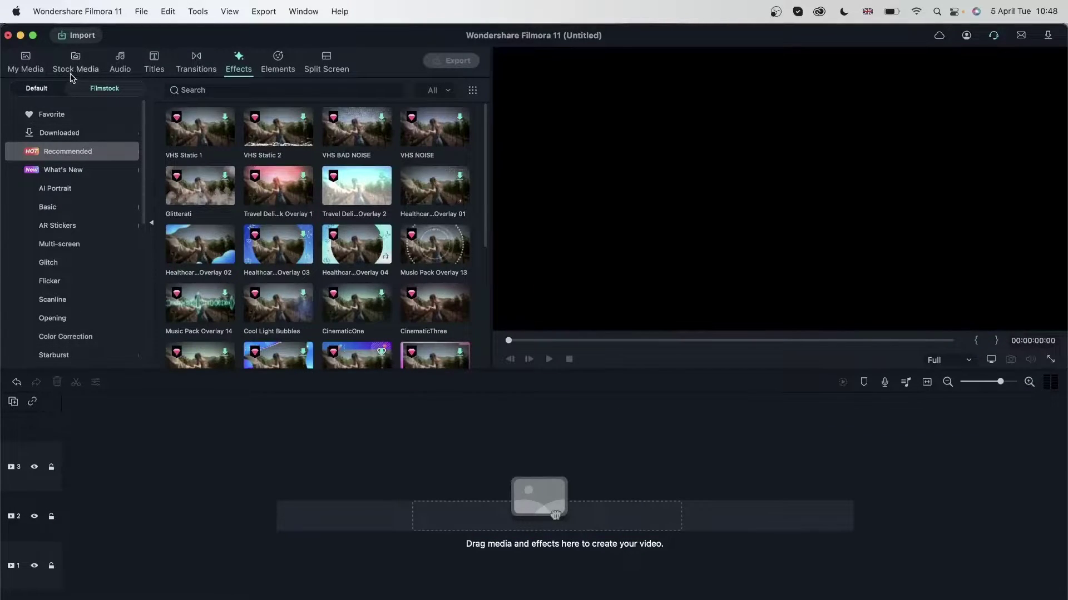
{"action": "left_click", "coordinate": [26, 63]}
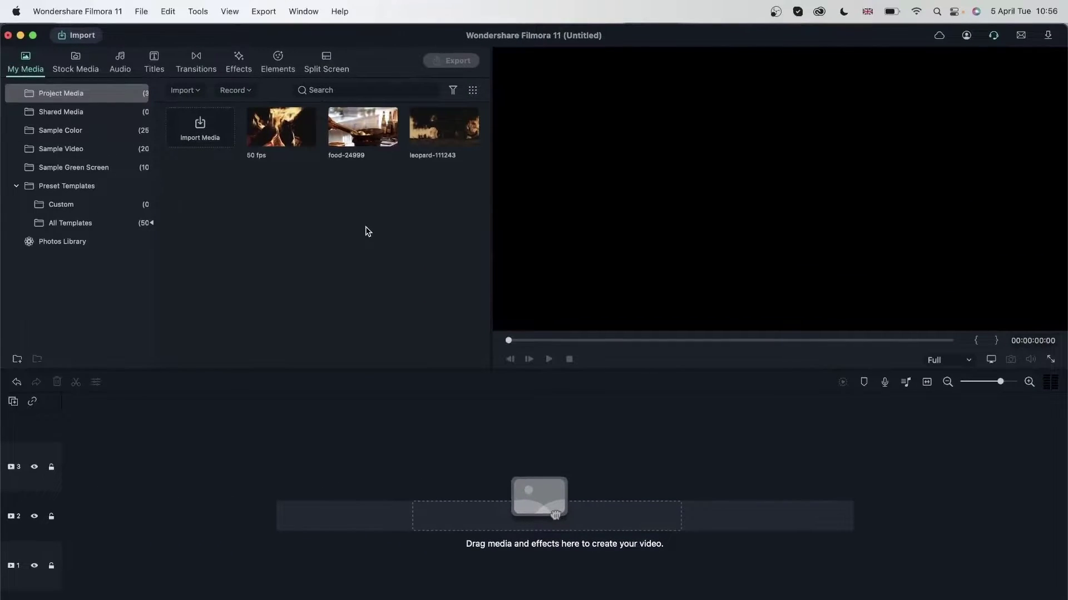
{"action": "right_click", "coordinate": [352, 130]}
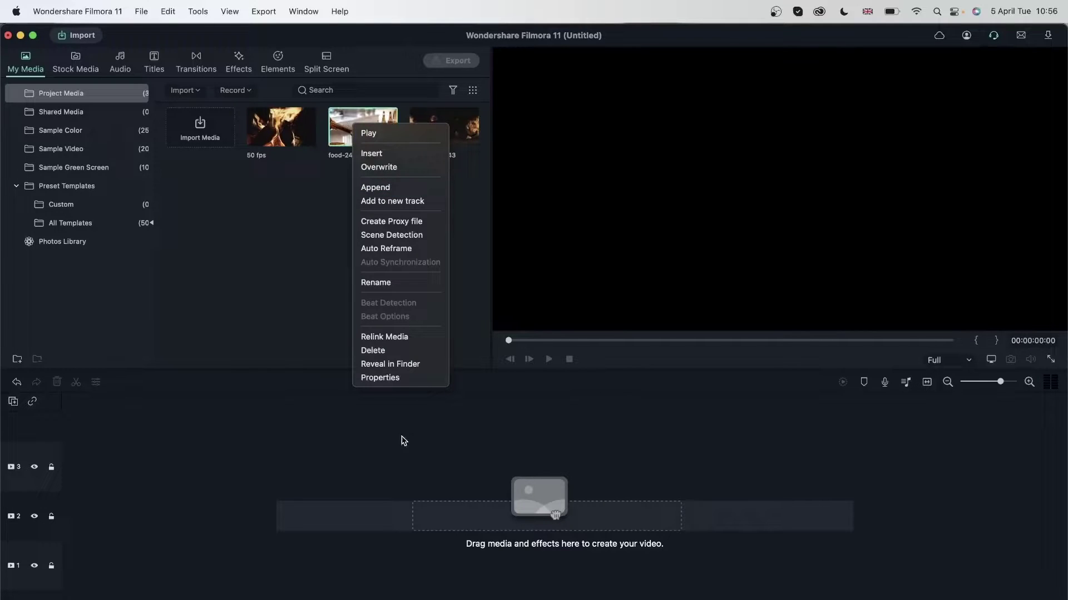
{"action": "left_click", "coordinate": [400, 377]}
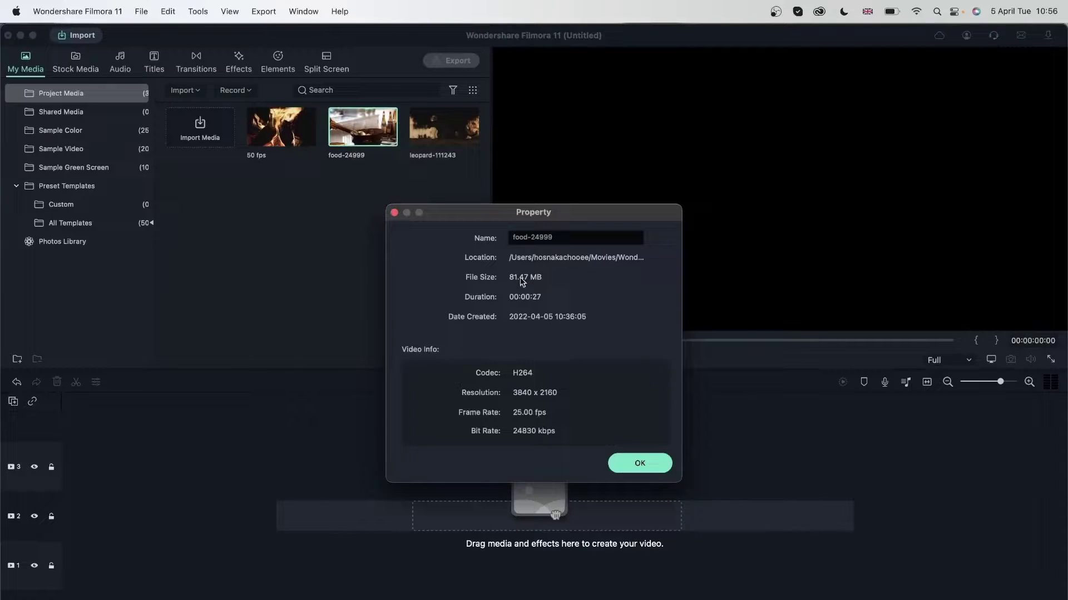
{"action": "left_click", "coordinate": [638, 465]}
{"action": "left_click_drag", "start_coordinate": [361, 125], "coordinate": [66, 512]}
{"action": "left_click", "coordinate": [618, 426]}
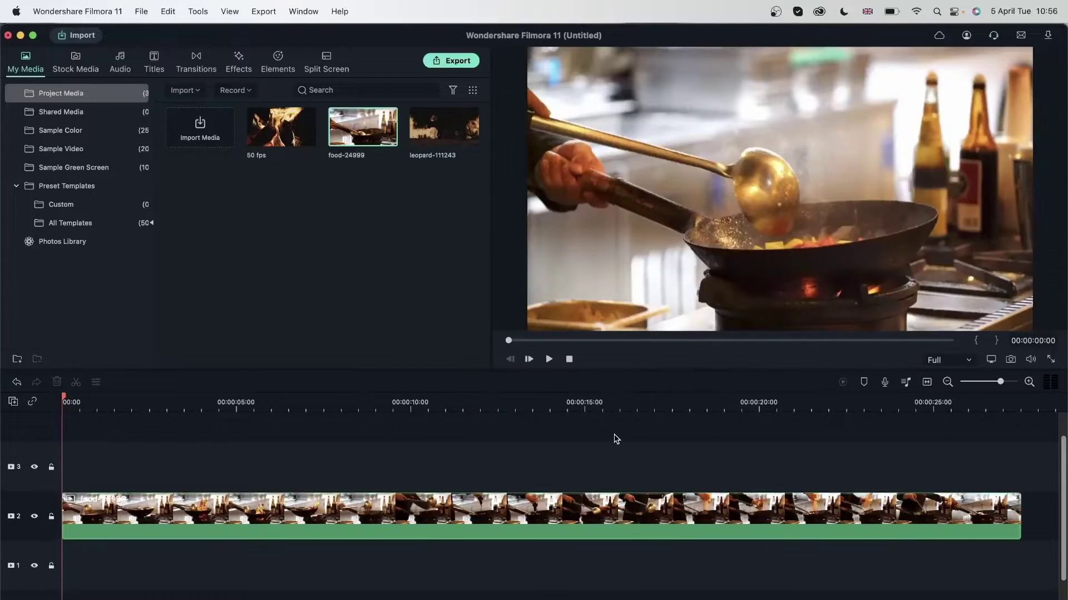
Slow the food-24999 clip to 0.1x speed and play it briefly.
{"action": "left_click", "coordinate": [116, 382]}
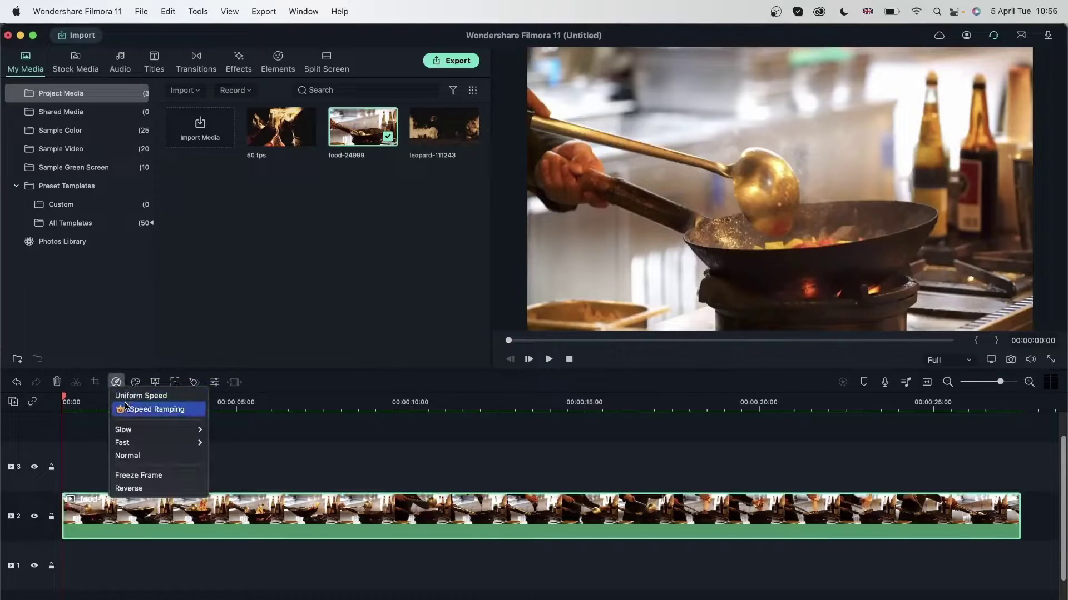
{"action": "mouse_move", "coordinate": [123, 430]}
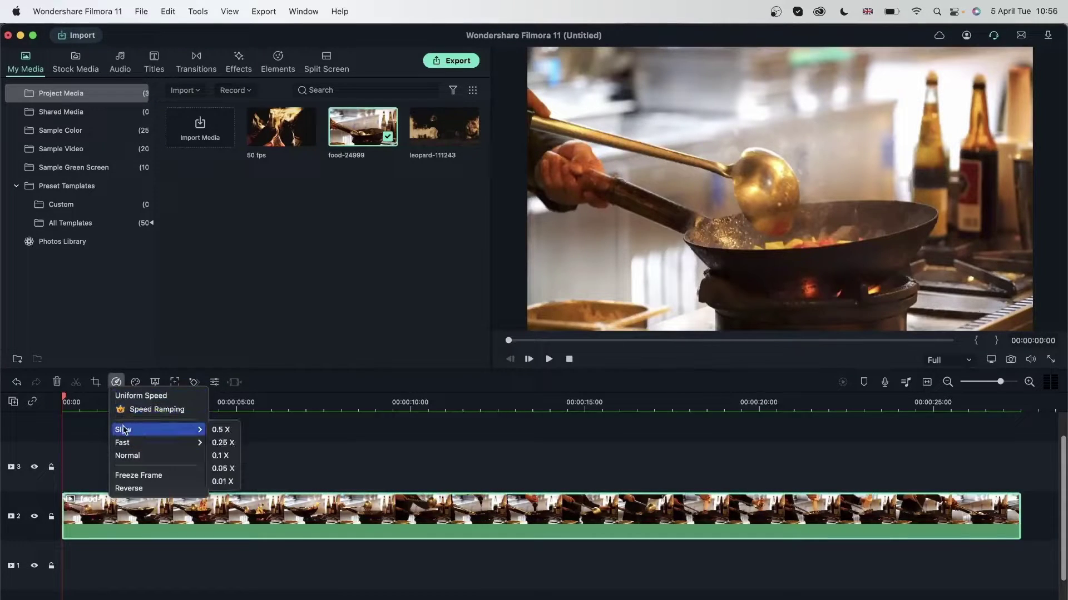
{"action": "left_click", "coordinate": [228, 456]}
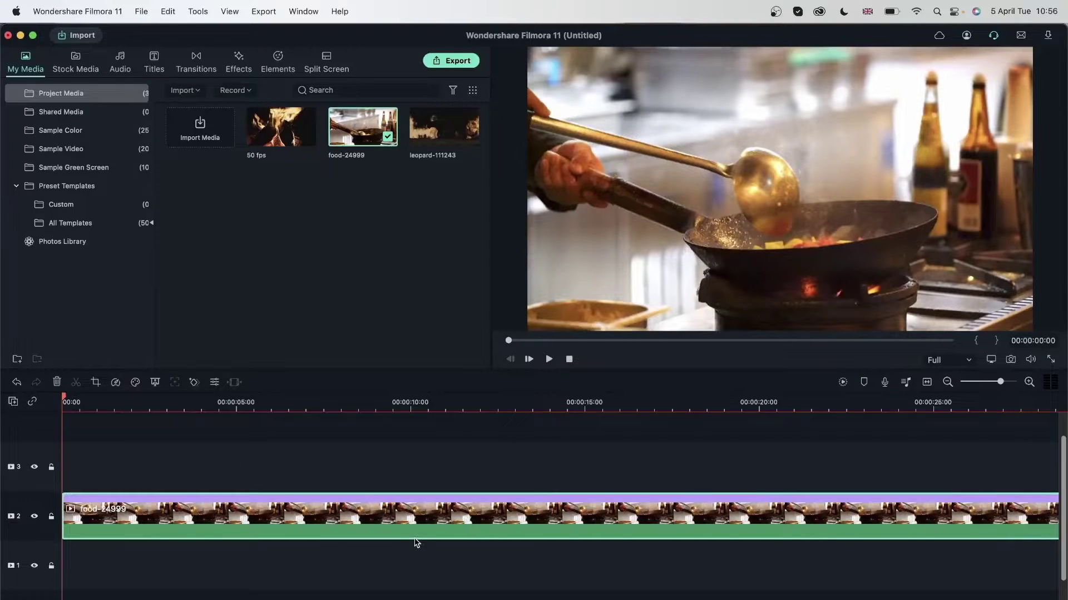
{"action": "key", "text": "space"}
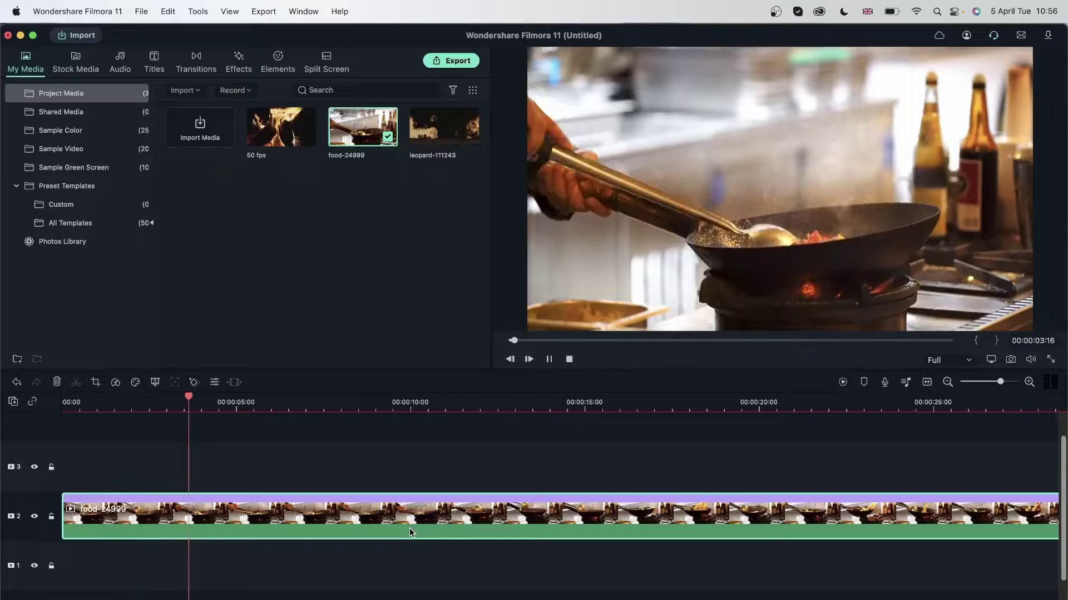
{"action": "key", "text": "space"}
Change the clip speed to 0.25x and play it to preview the slow motion.
{"action": "left_click", "coordinate": [116, 382]}
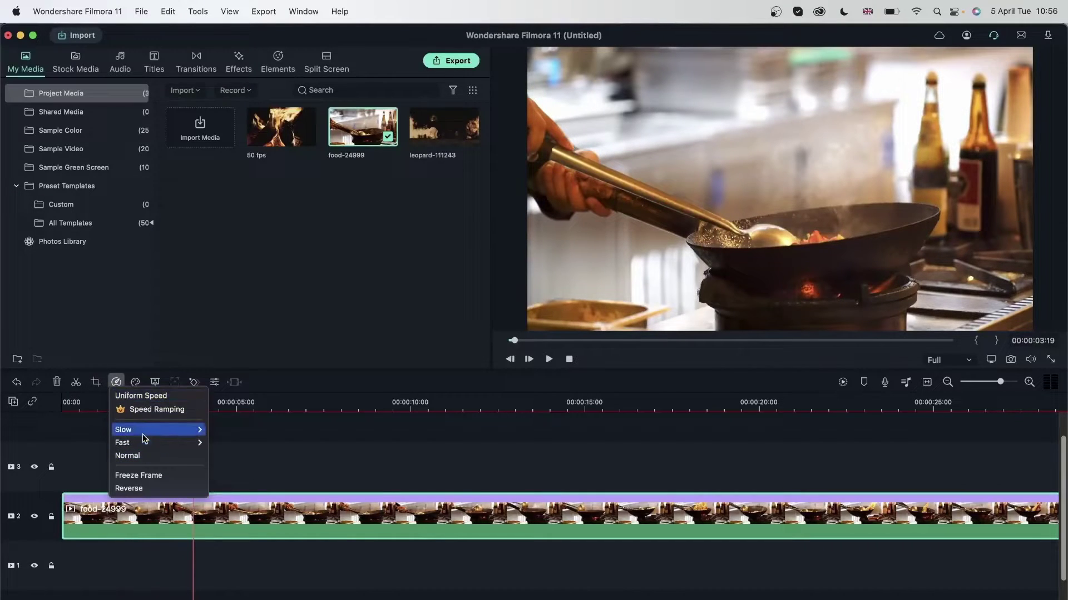
{"action": "mouse_move", "coordinate": [143, 434]}
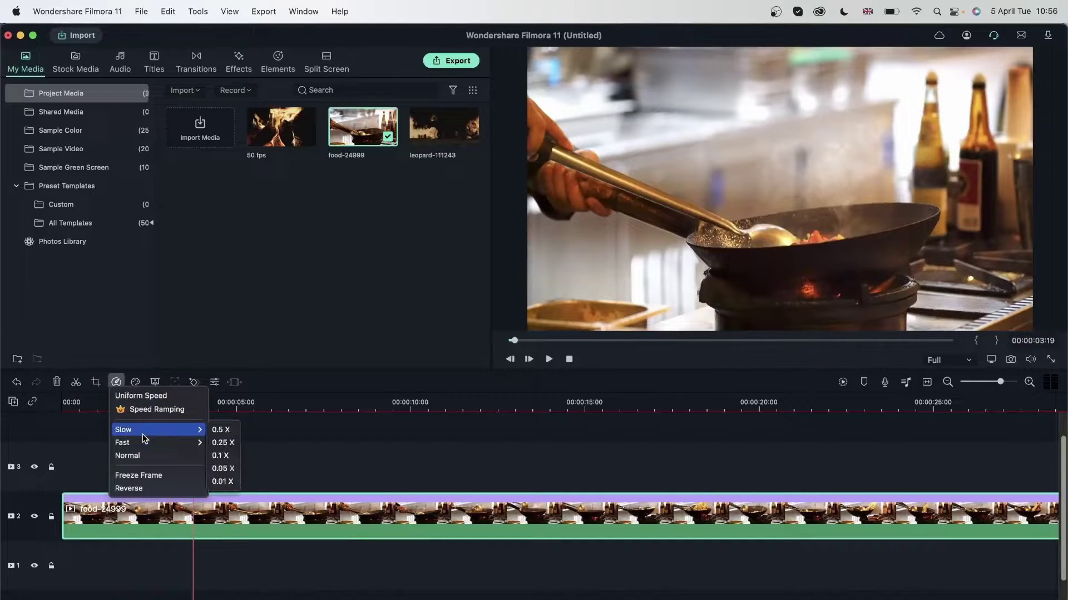
{"action": "left_click", "coordinate": [231, 442]}
{"action": "key", "text": "space"}
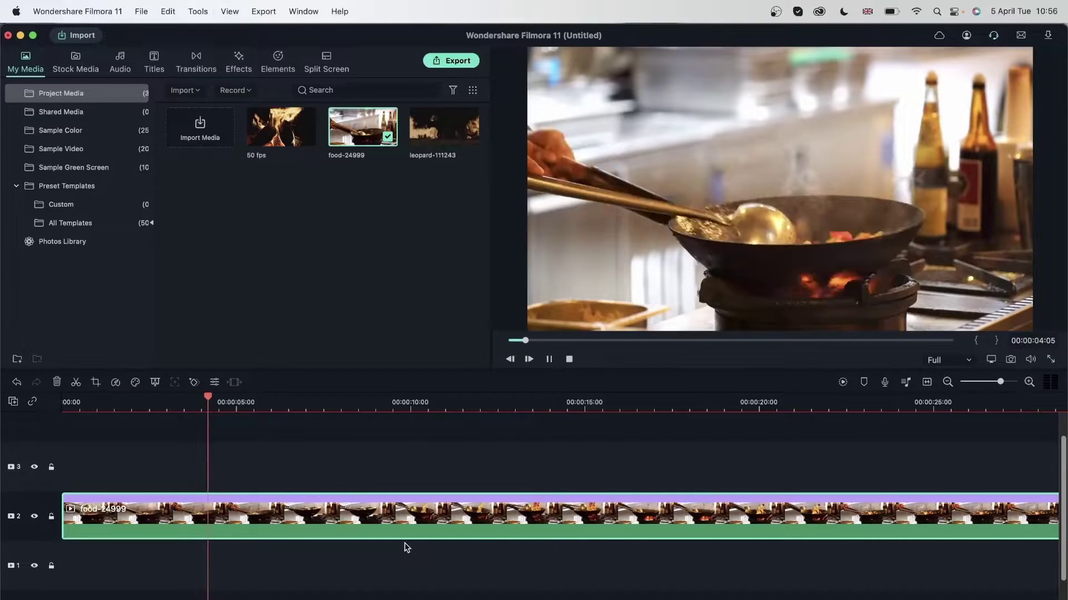
{"action": "key", "text": "space"}
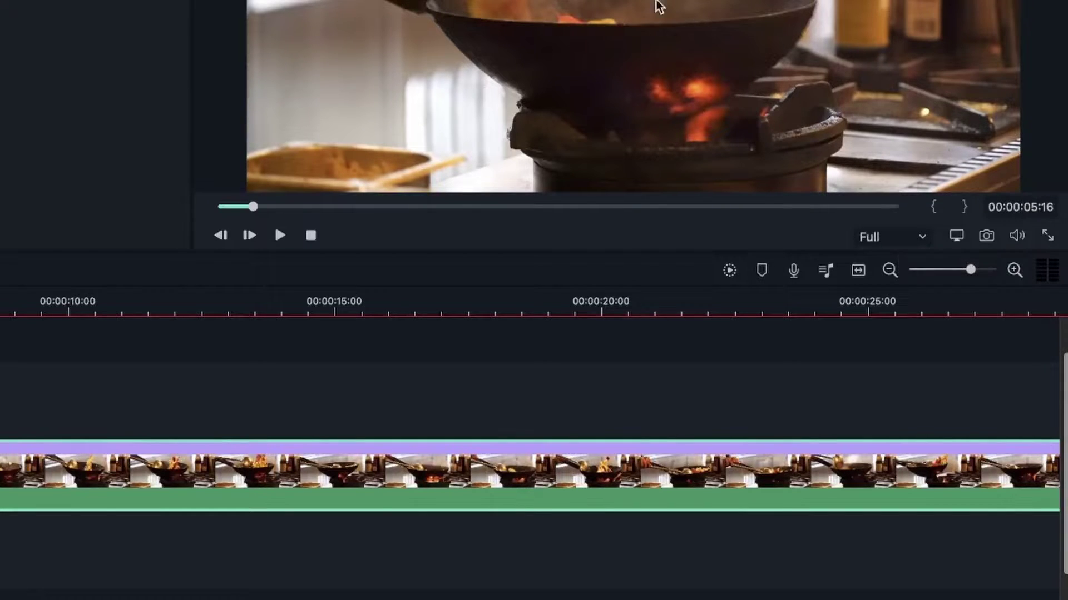
Set preview playback quality to 1/2, play from about 5 seconds, then pick 1/8.
{"action": "left_click", "coordinate": [884, 239]}
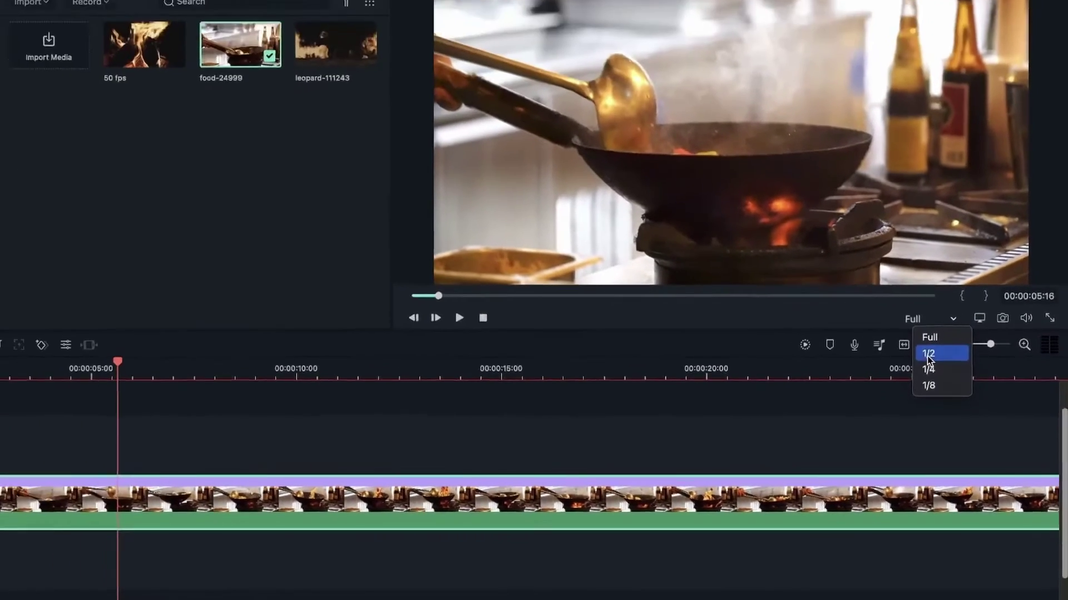
{"action": "left_click", "coordinate": [889, 282]}
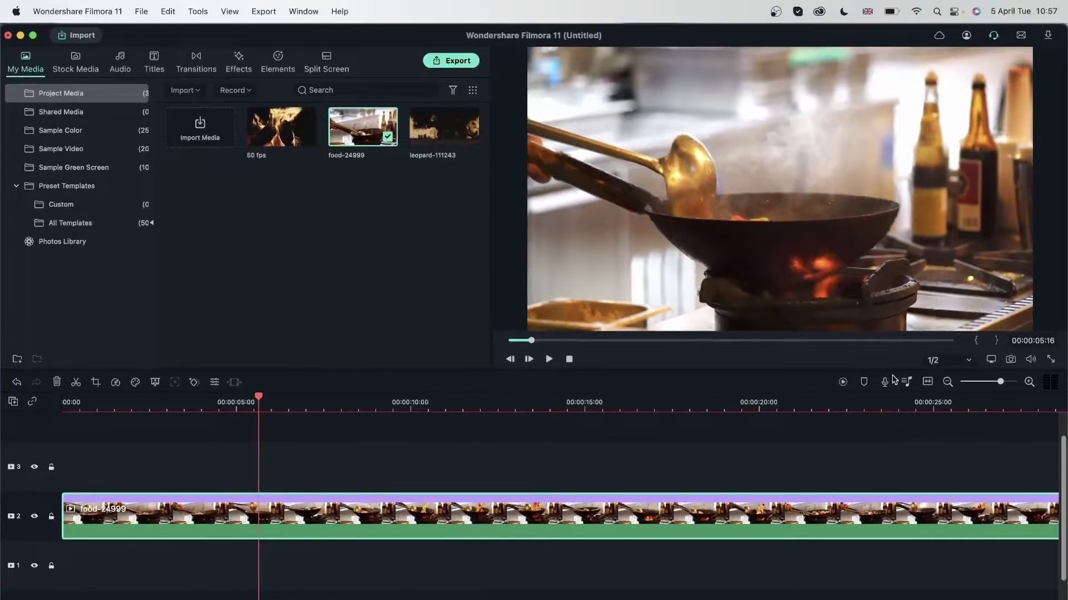
{"action": "left_click", "coordinate": [239, 410]}
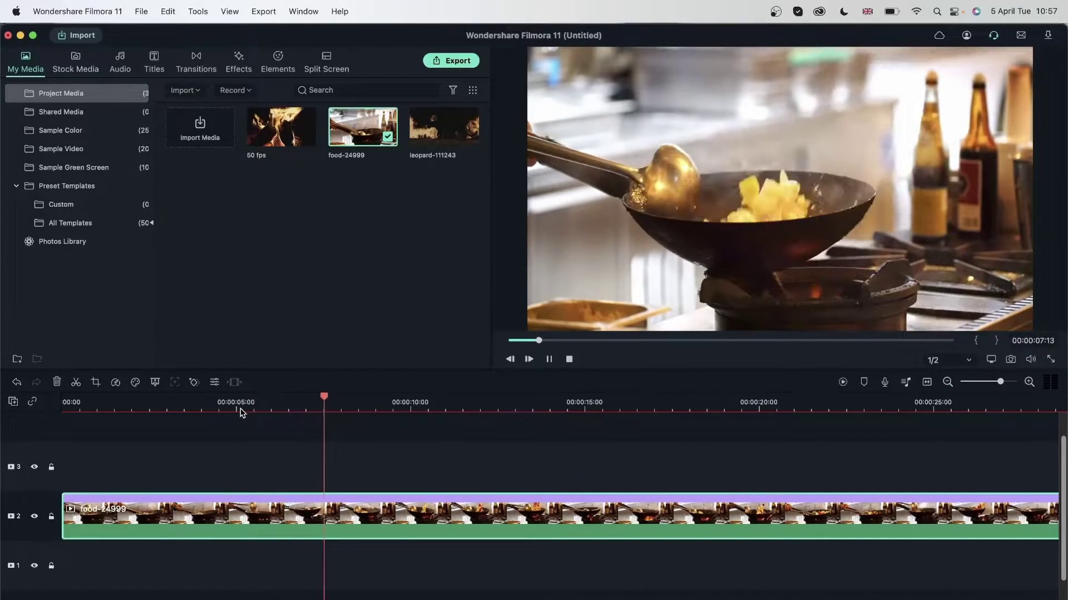
{"action": "key", "text": "space"}
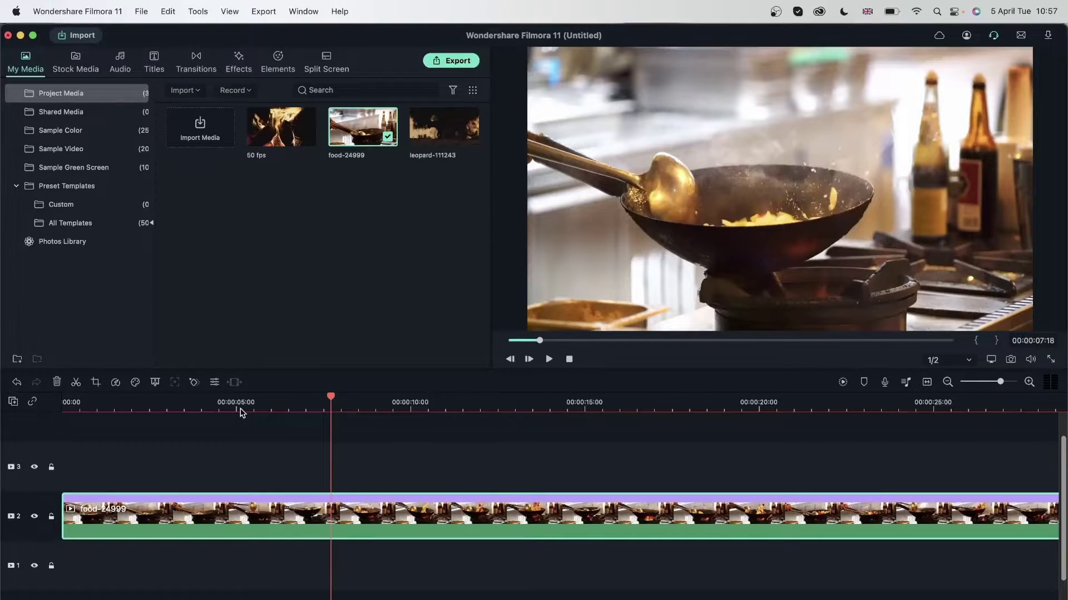
{"action": "left_click", "coordinate": [948, 360]}
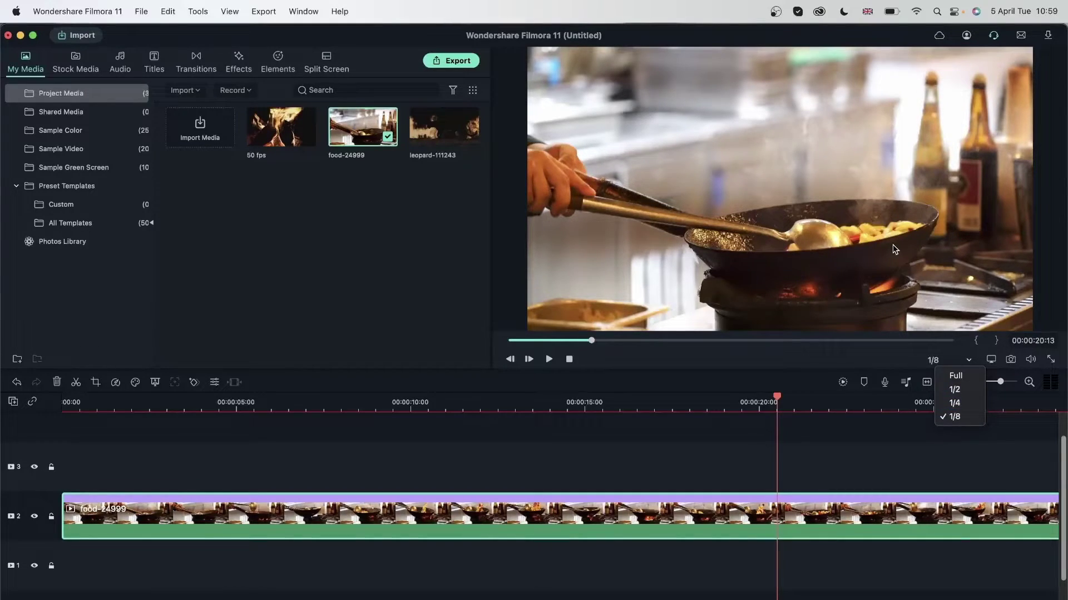
Play the slowed food clip from 10 seconds, then render the timeline preview at 1/8 quality.
{"action": "left_click", "coordinate": [455, 392]}
{"action": "left_click", "coordinate": [426, 400]}
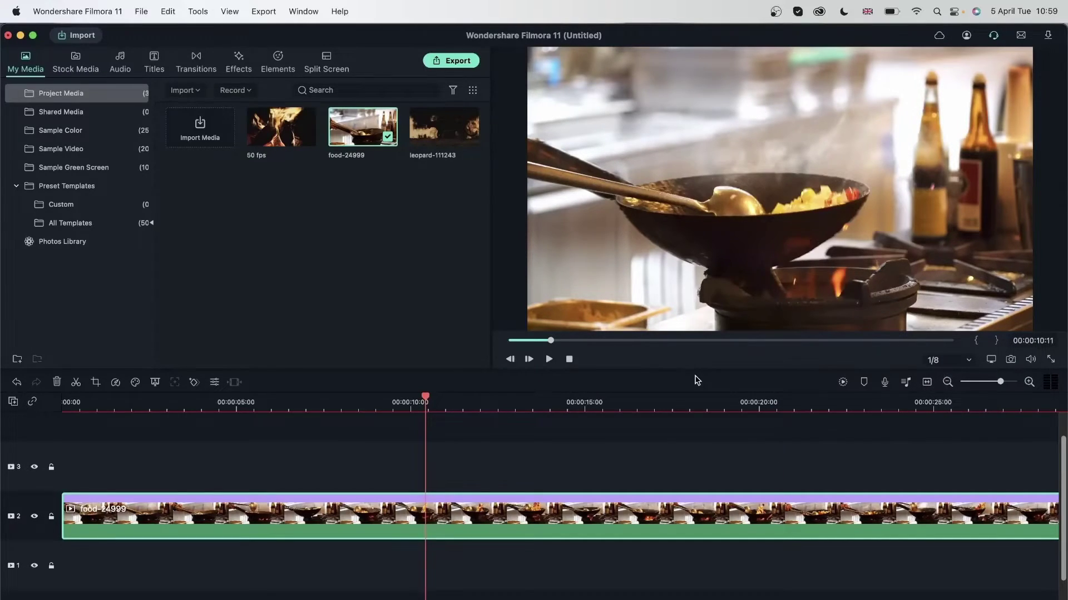
{"action": "key", "text": "space"}
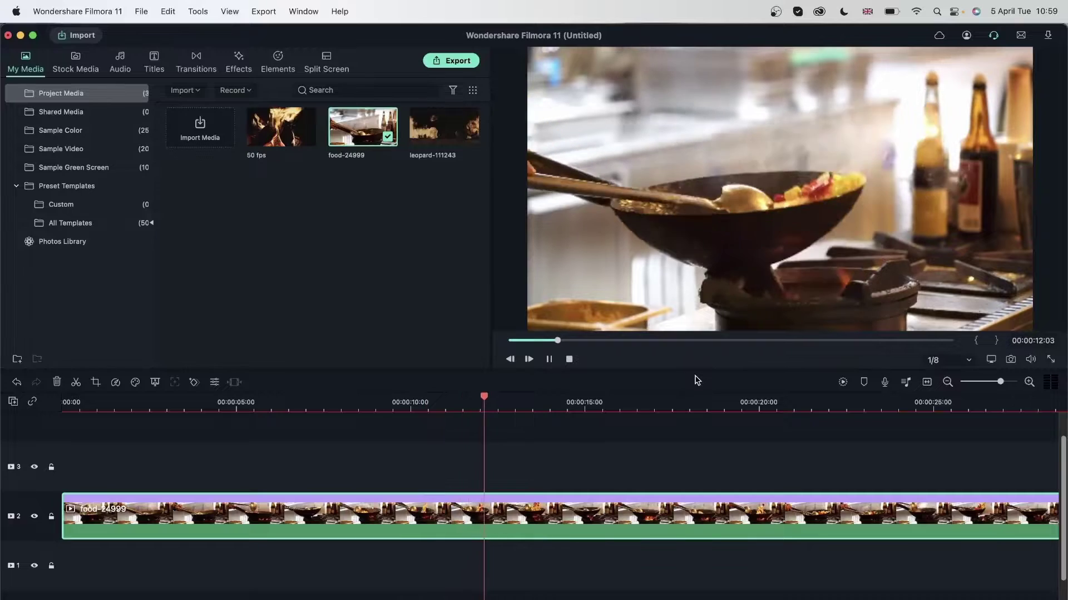
{"action": "key", "text": "space"}
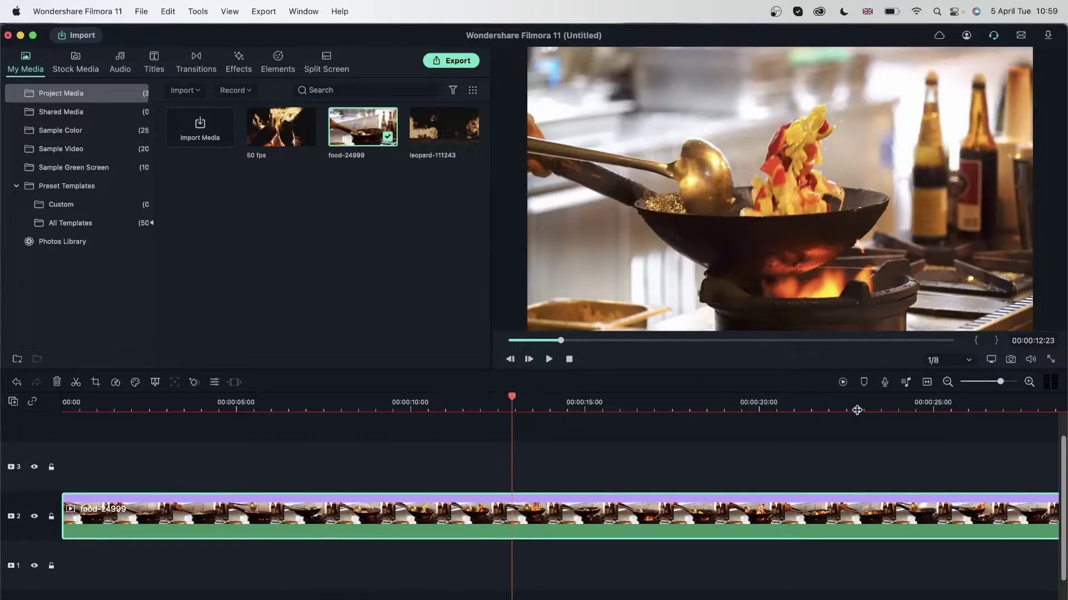
{"action": "left_click", "coordinate": [843, 382]}
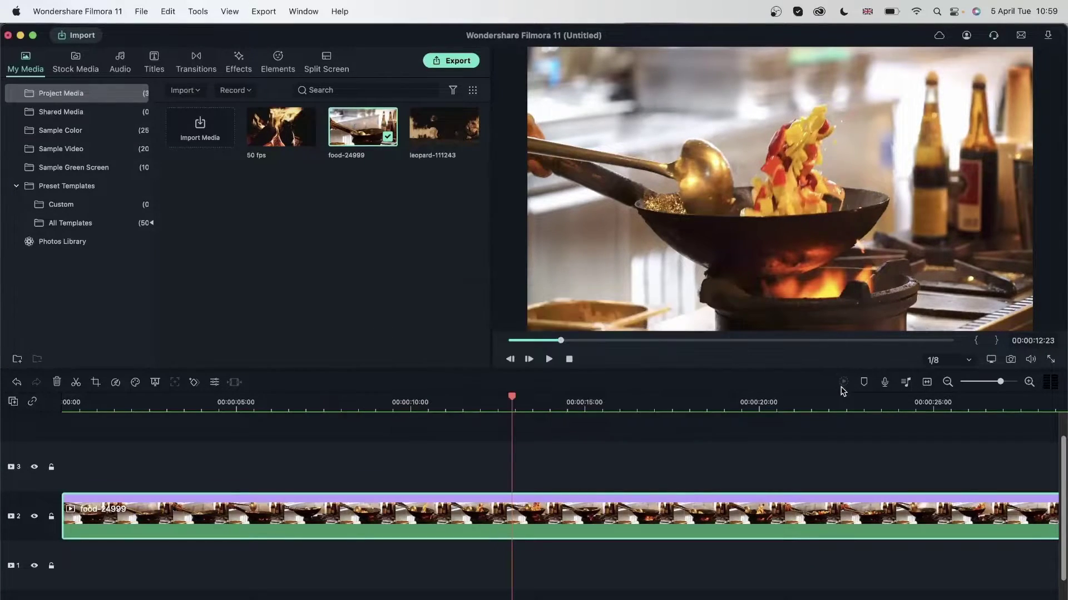
{"action": "left_click", "coordinate": [952, 362]}
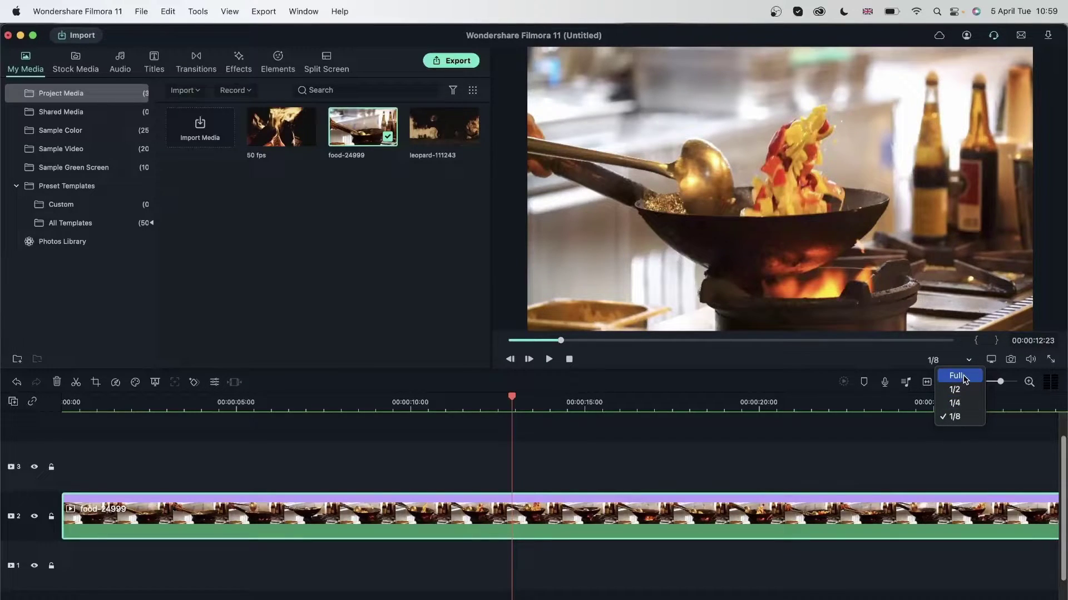
Apply the Cool Film colour preset to the food-24999 clip via advanced colour tuning.
{"action": "left_click", "coordinate": [398, 470]}
{"action": "left_click", "coordinate": [238, 65]}
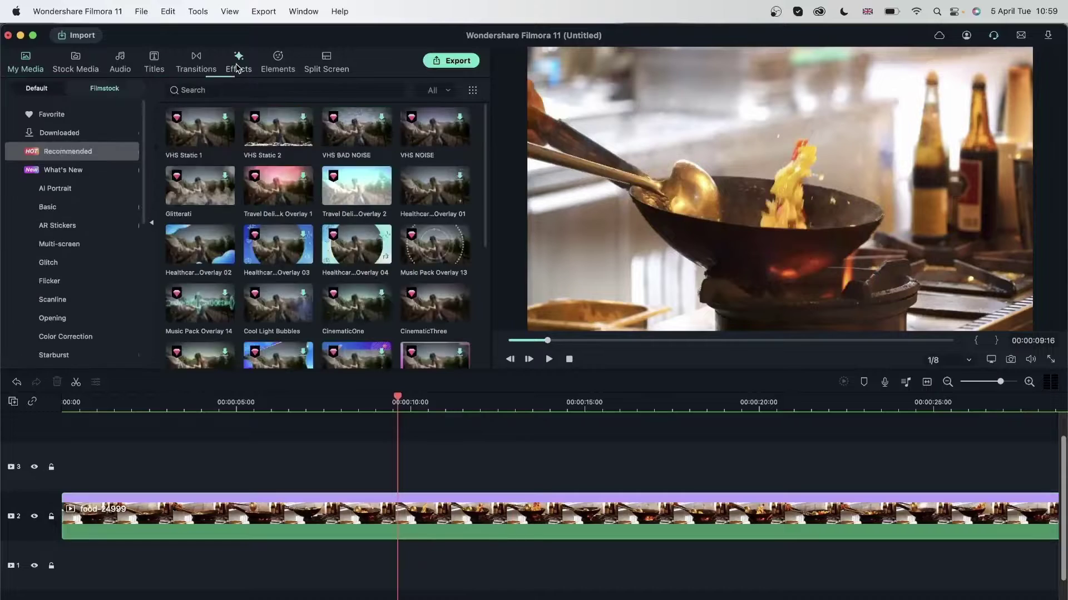
{"action": "left_click", "coordinate": [209, 520]}
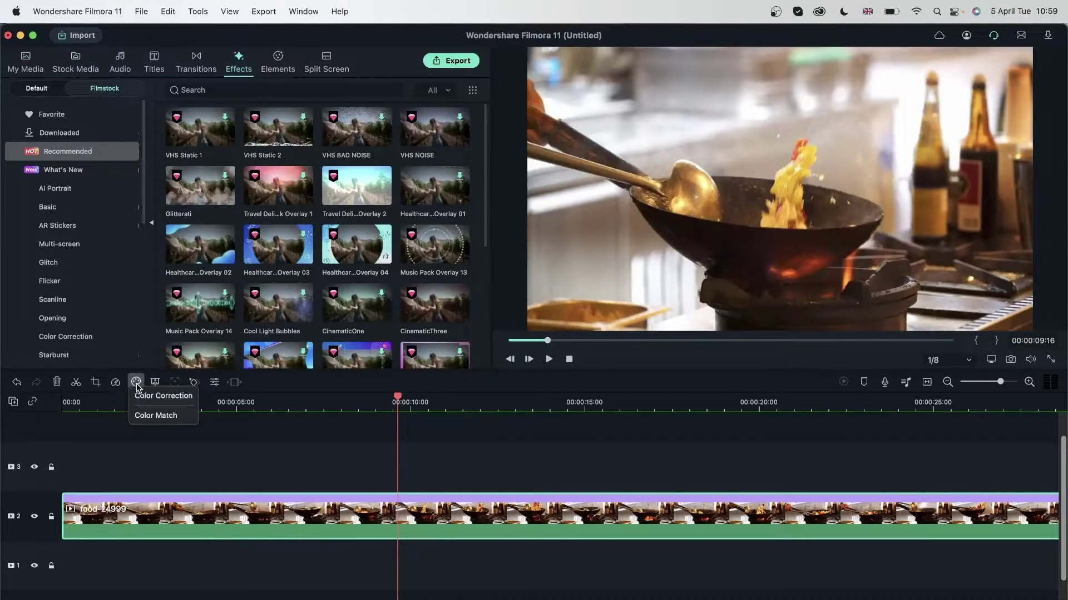
{"action": "key", "text": "super+e"}
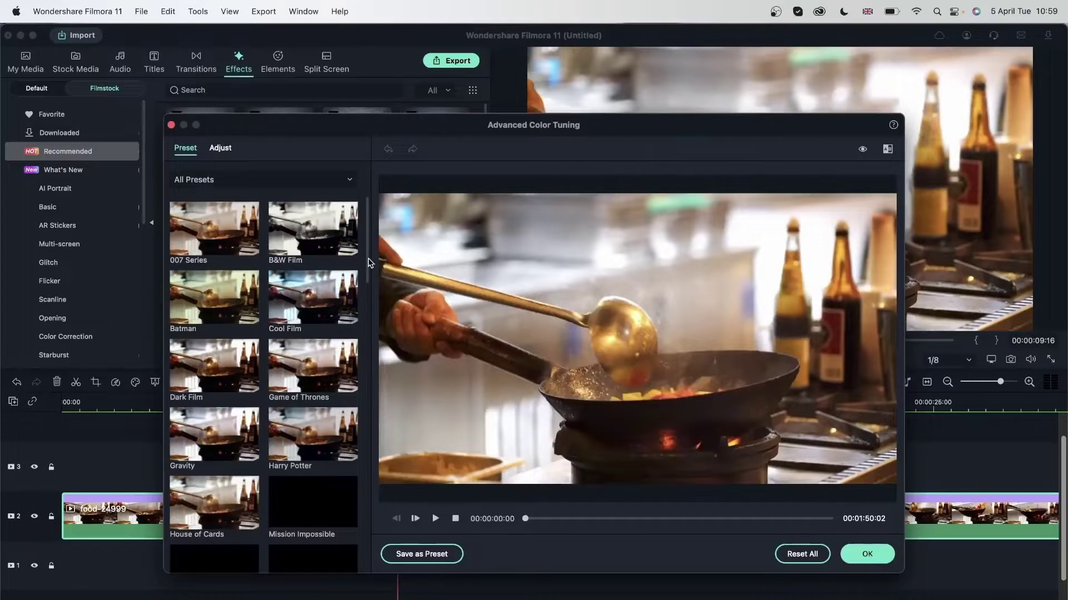
{"action": "left_click", "coordinate": [323, 300]}
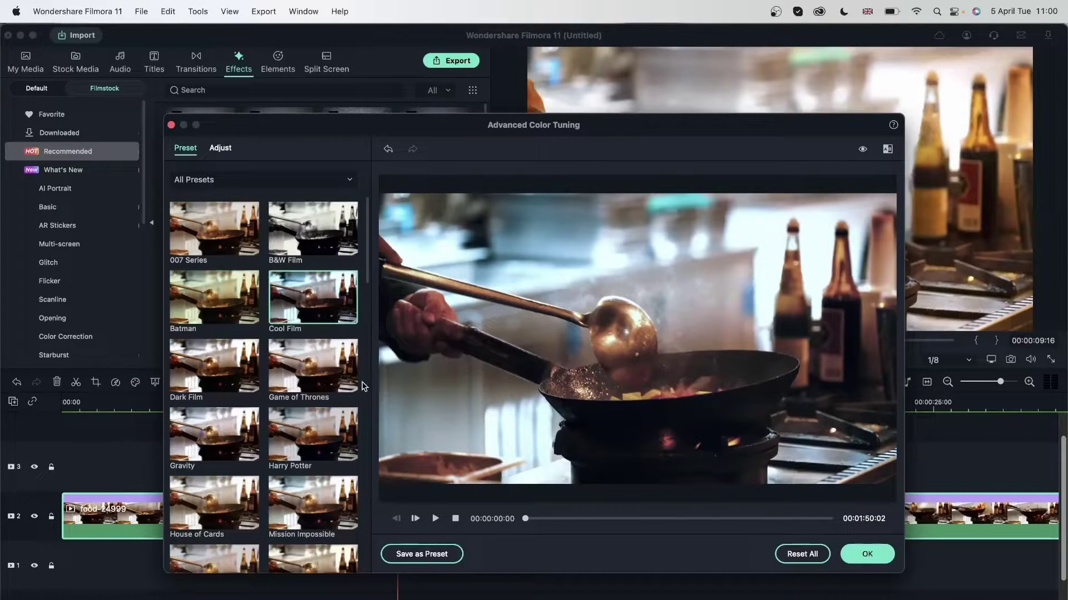
{"action": "left_click", "coordinate": [883, 558]}
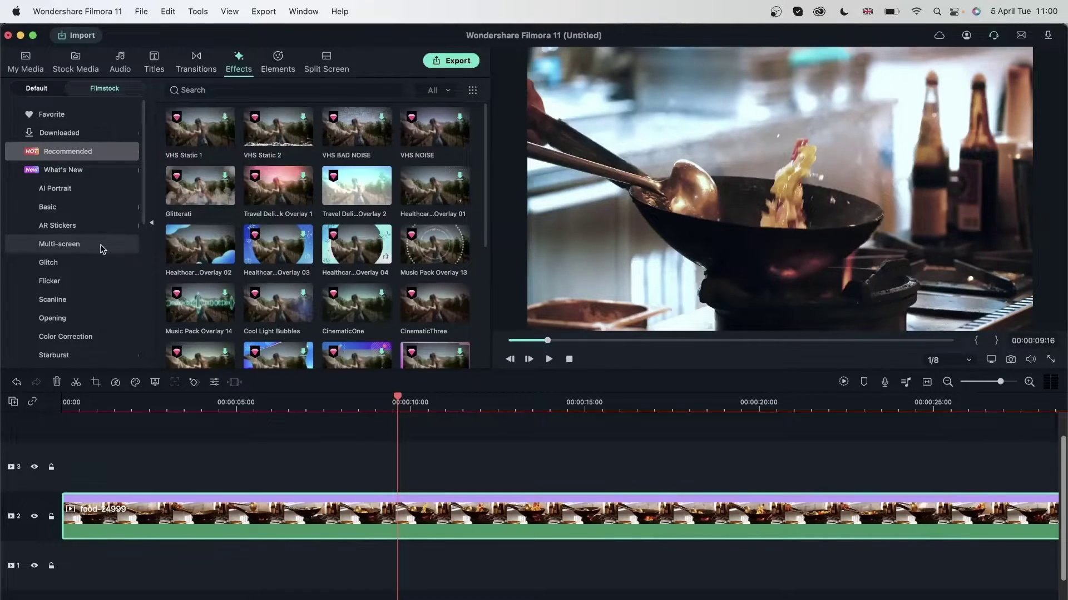
Add the Night Life September filter on track 3, stretching it from near 00:00:01 across the clip.
{"action": "scroll", "coordinate": [94, 167], "scroll_direction": "down", "scroll_amount": 10}
{"action": "left_click", "coordinate": [28, 92]}
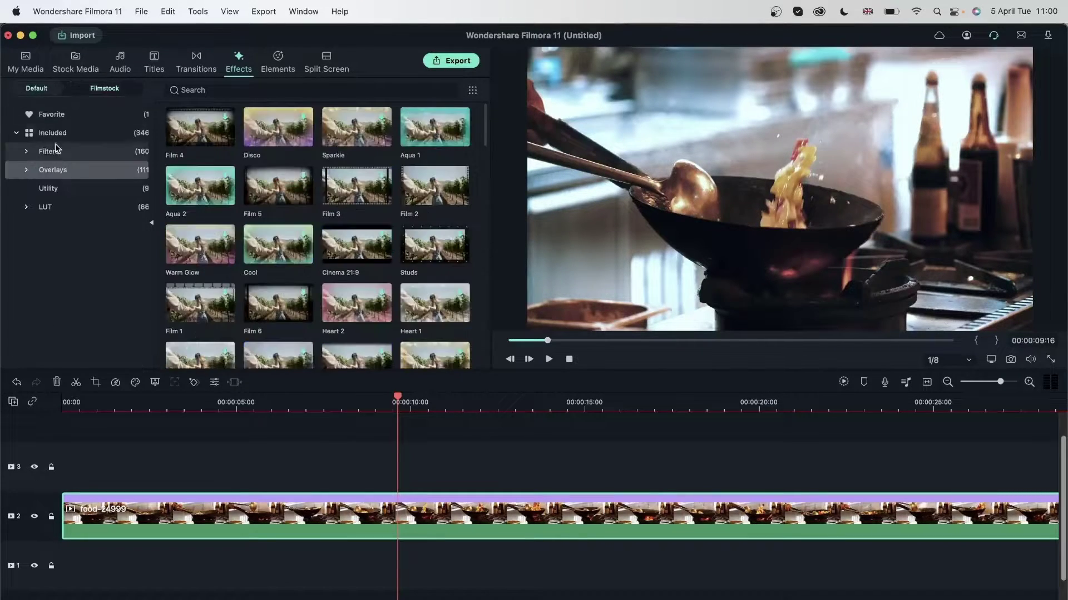
{"action": "left_click", "coordinate": [45, 155]}
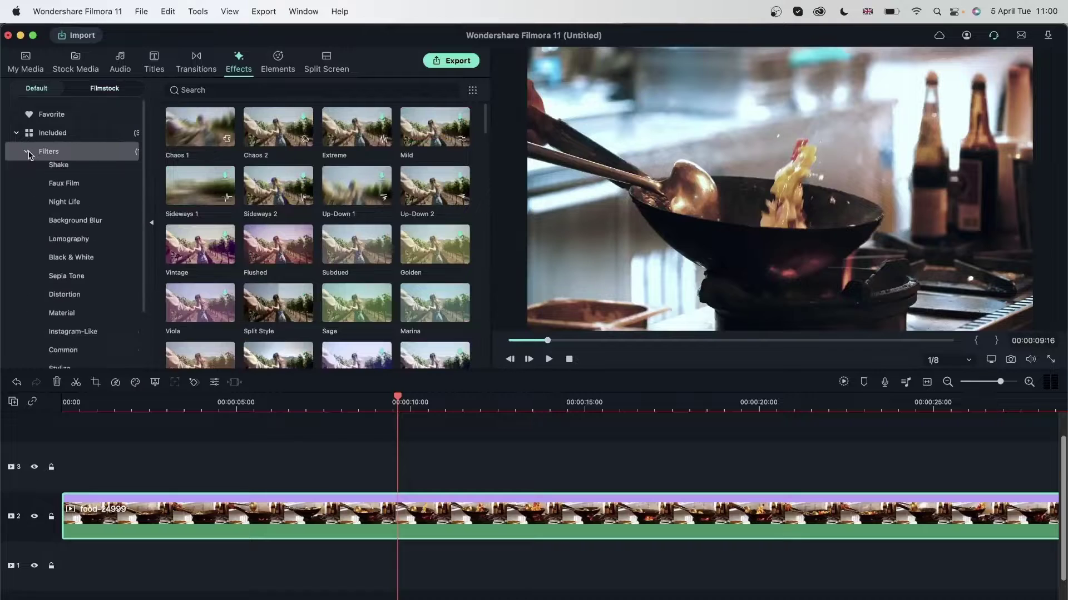
{"action": "left_click", "coordinate": [86, 208]}
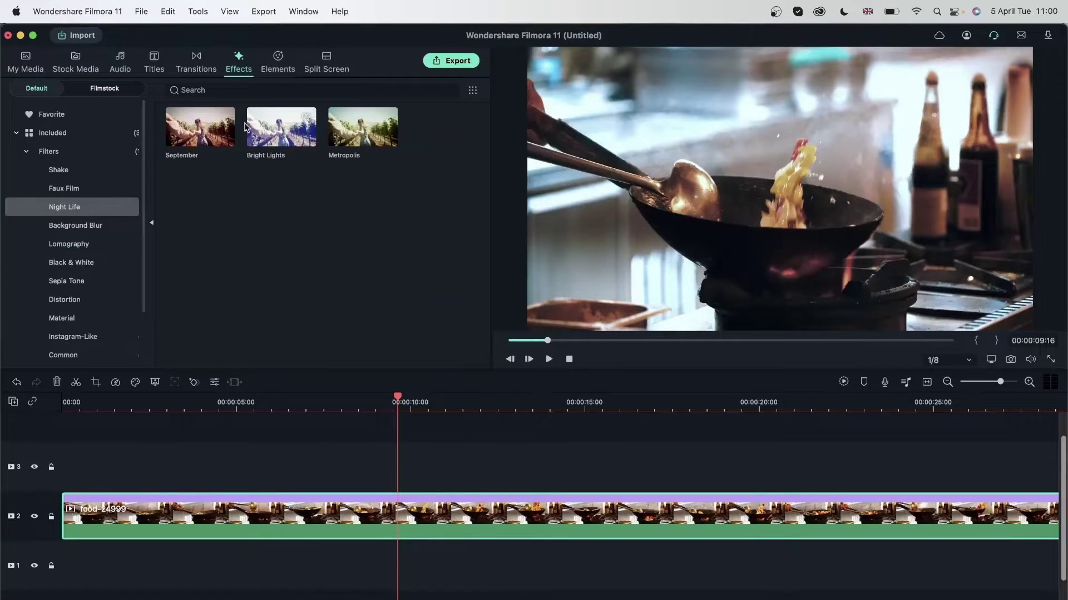
{"action": "left_click_drag", "start_coordinate": [209, 130], "coordinate": [297, 472]}
{"action": "left_click_drag", "start_coordinate": [471, 479], "coordinate": [1009, 476]}
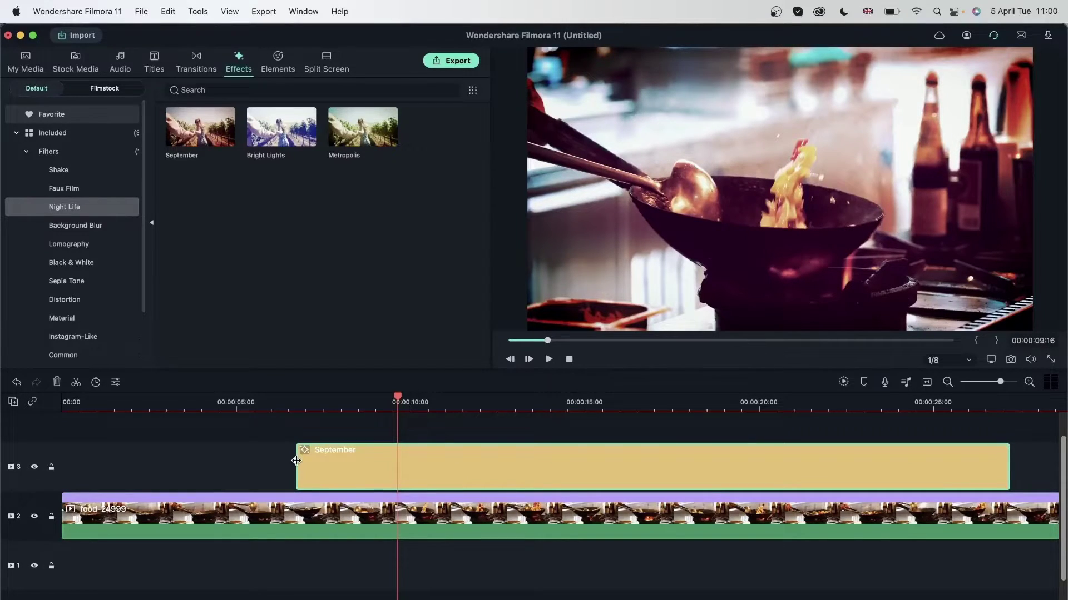
{"action": "left_click_drag", "start_coordinate": [296, 461], "coordinate": [82, 461]}
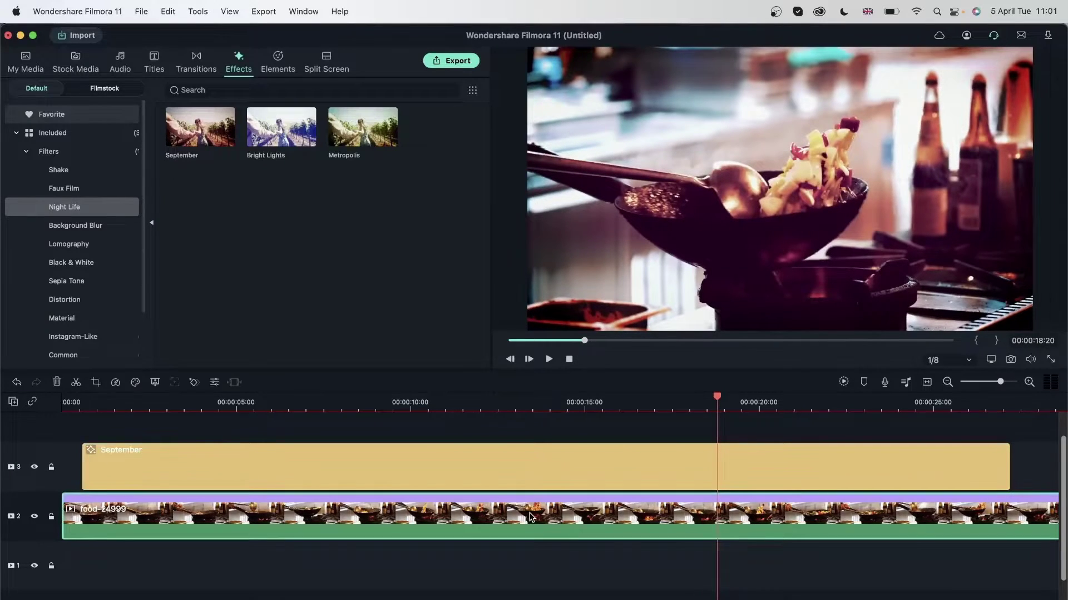
Return the food clip to 1.00x speed, render the preview, play from 4 seconds, and set quality to Full.
{"action": "left_click", "coordinate": [116, 383]}
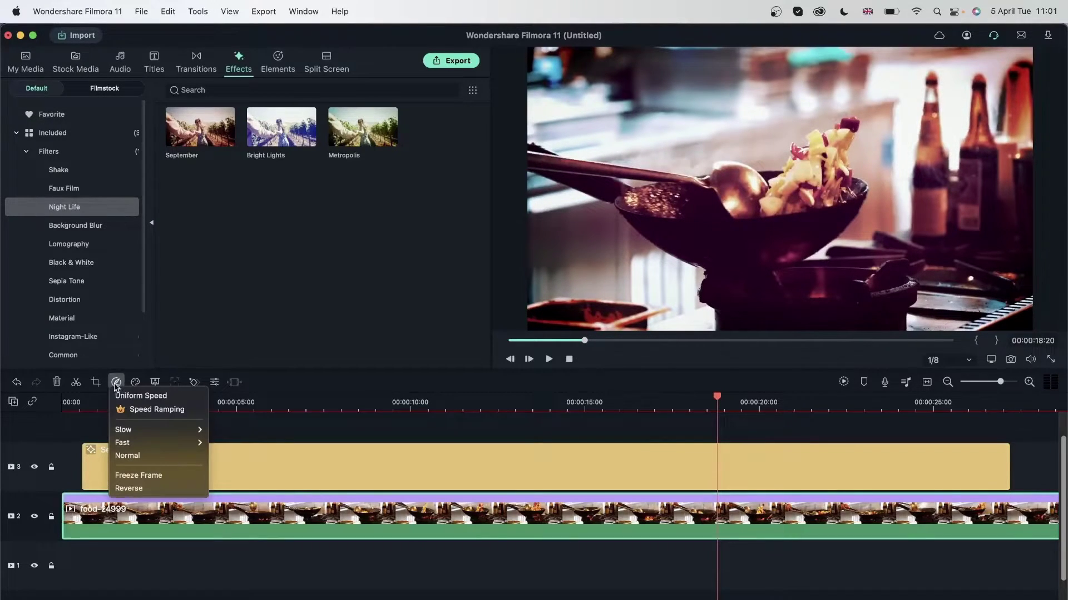
{"action": "left_click", "coordinate": [134, 455]}
{"action": "left_click", "coordinate": [844, 383]}
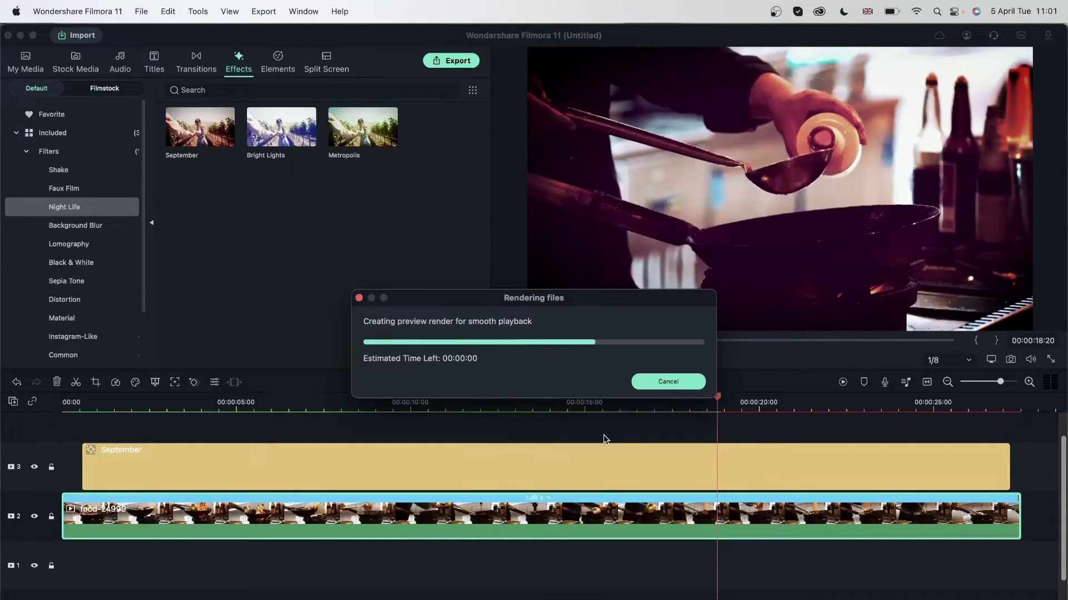
{"action": "left_click", "coordinate": [137, 403]}
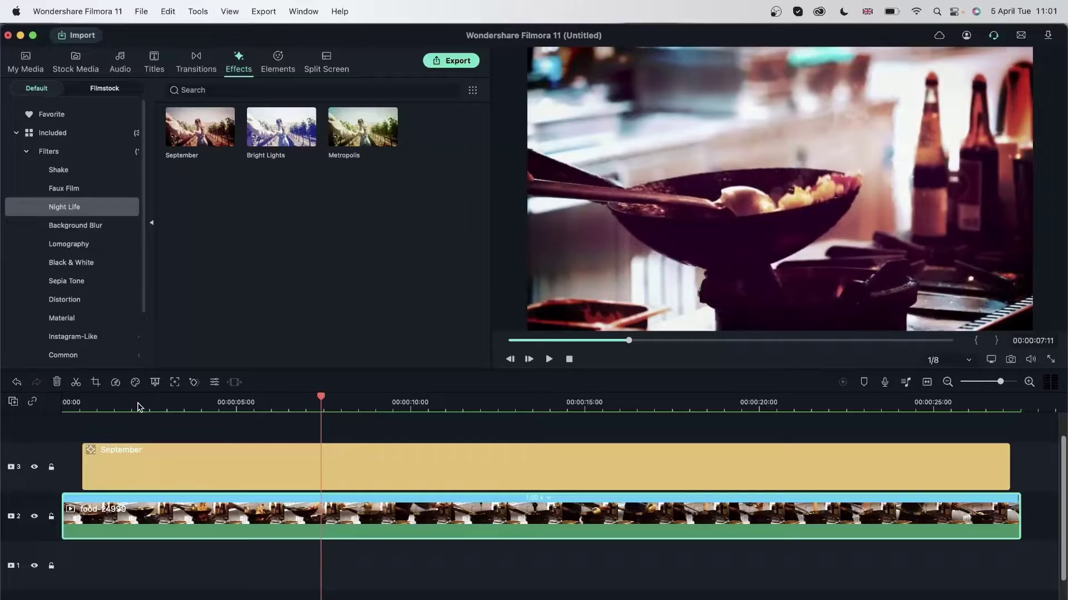
{"action": "left_click", "coordinate": [962, 362]}
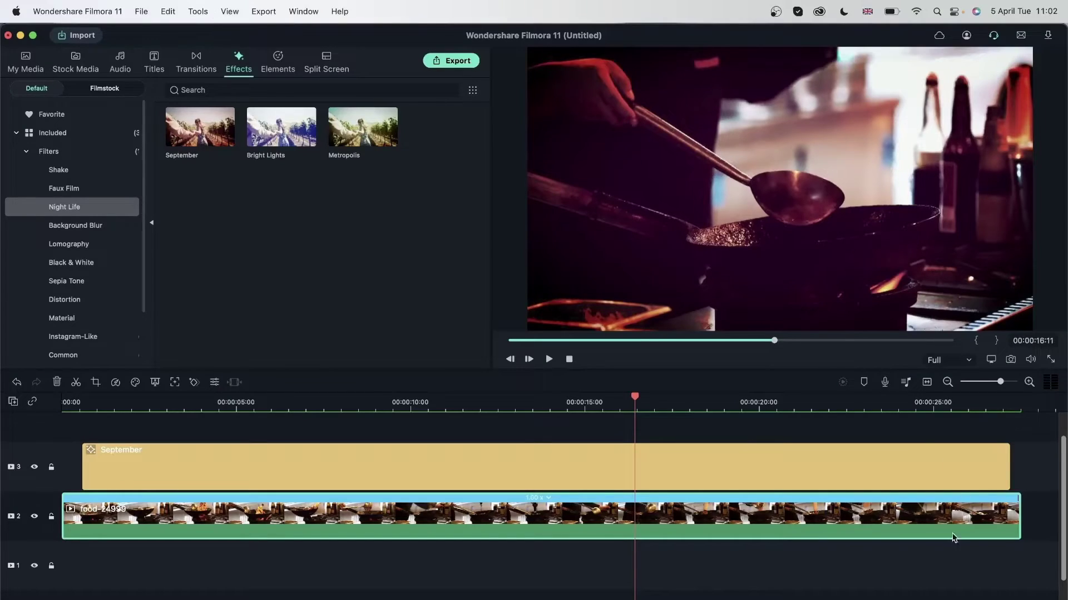
Deselect the food clip and open Preferences on its General settings.
{"action": "left_click", "coordinate": [884, 581]}
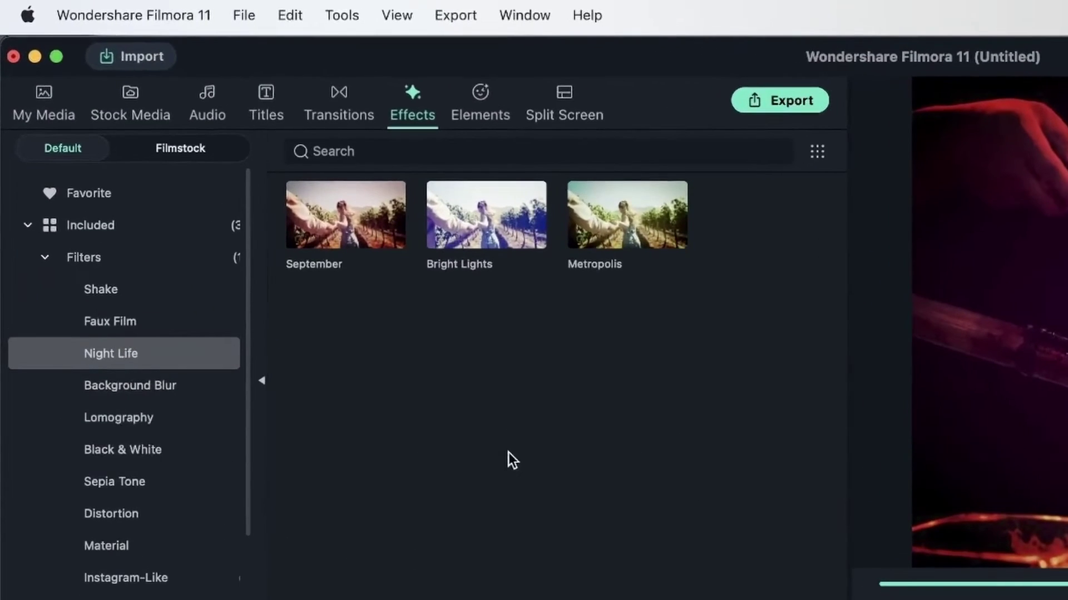
{"action": "left_click", "coordinate": [146, 16]}
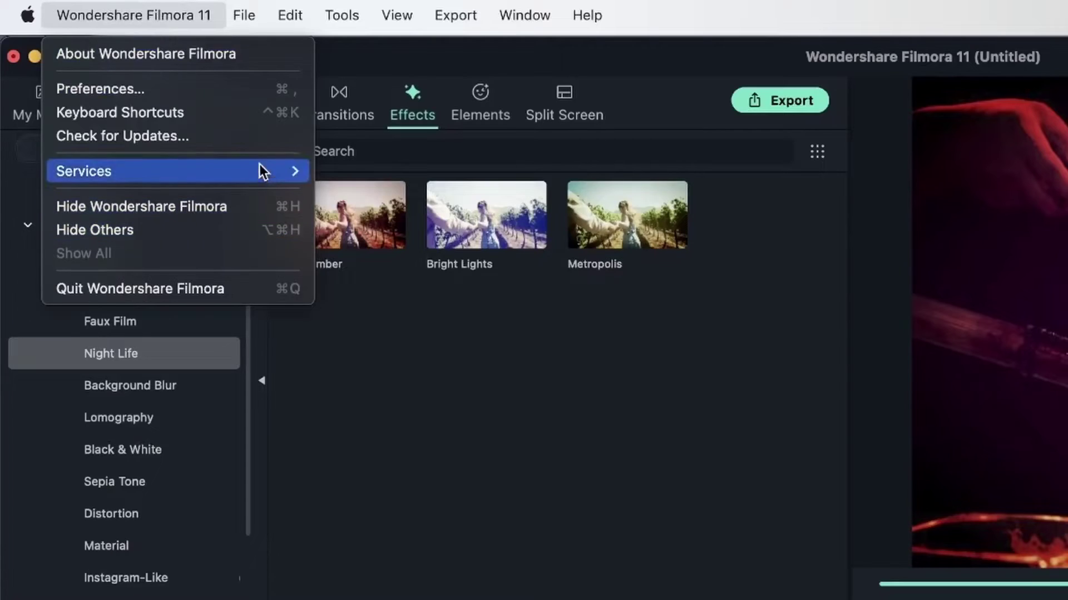
{"action": "left_click", "coordinate": [237, 83]}
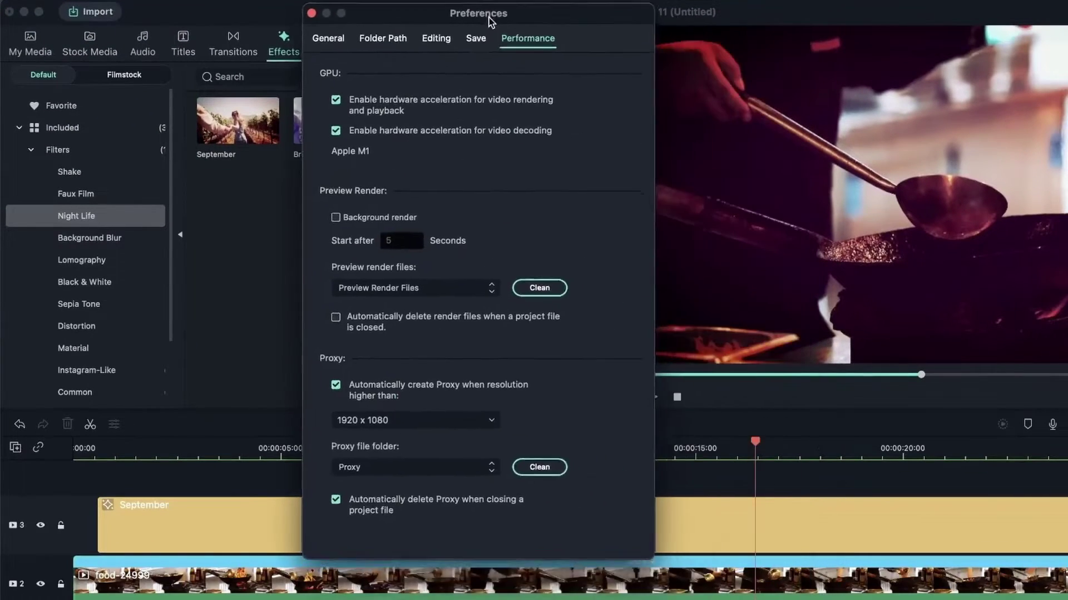
{"action": "left_click_drag", "start_coordinate": [490, 21], "coordinate": [538, 25]}
{"action": "left_click", "coordinate": [368, 41]}
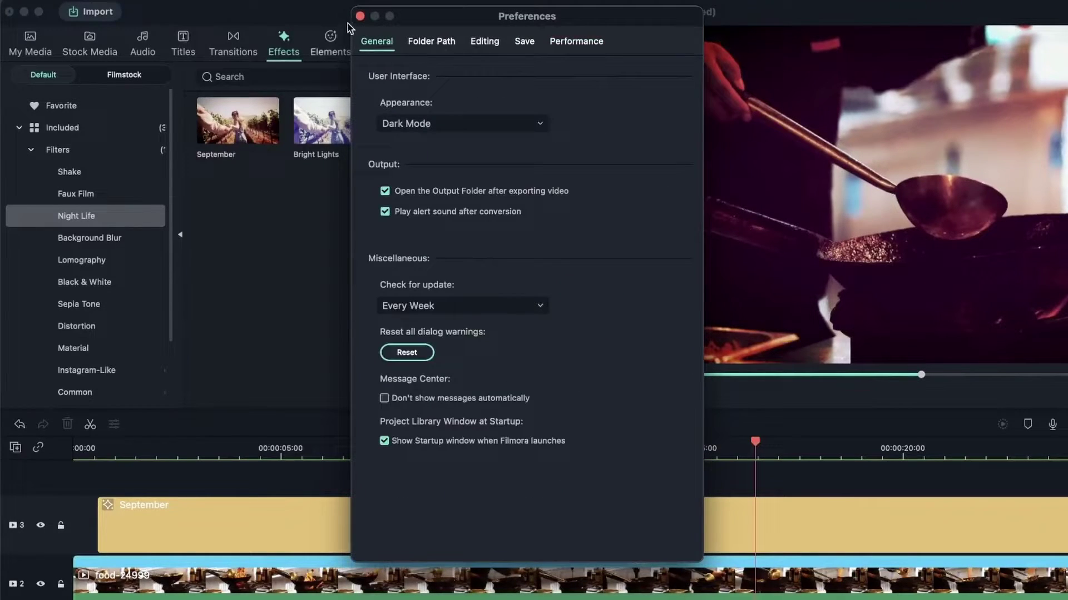
Look through the Editing and Folder Path tabs, then confirm the appearance stays Dark Mode.
{"action": "left_click", "coordinate": [486, 43]}
{"action": "left_click", "coordinate": [439, 42]}
{"action": "left_click", "coordinate": [386, 44]}
{"action": "left_click", "coordinate": [446, 126]}
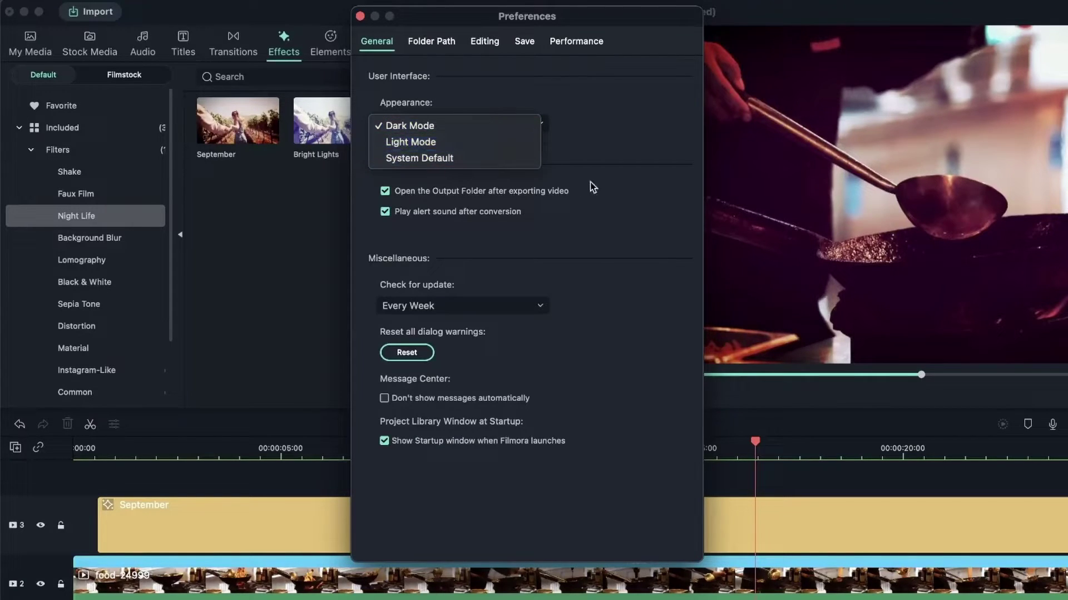
{"action": "left_click", "coordinate": [607, 189]}
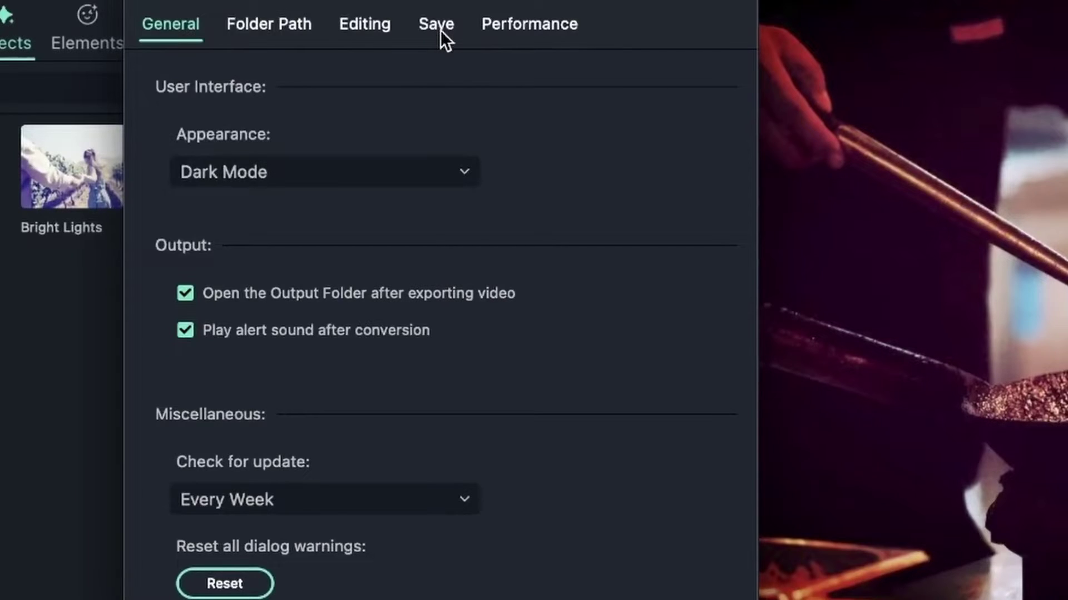
On the Save tab, set the automatic project backup interval to 4 minutes.
{"action": "left_click", "coordinate": [440, 30]}
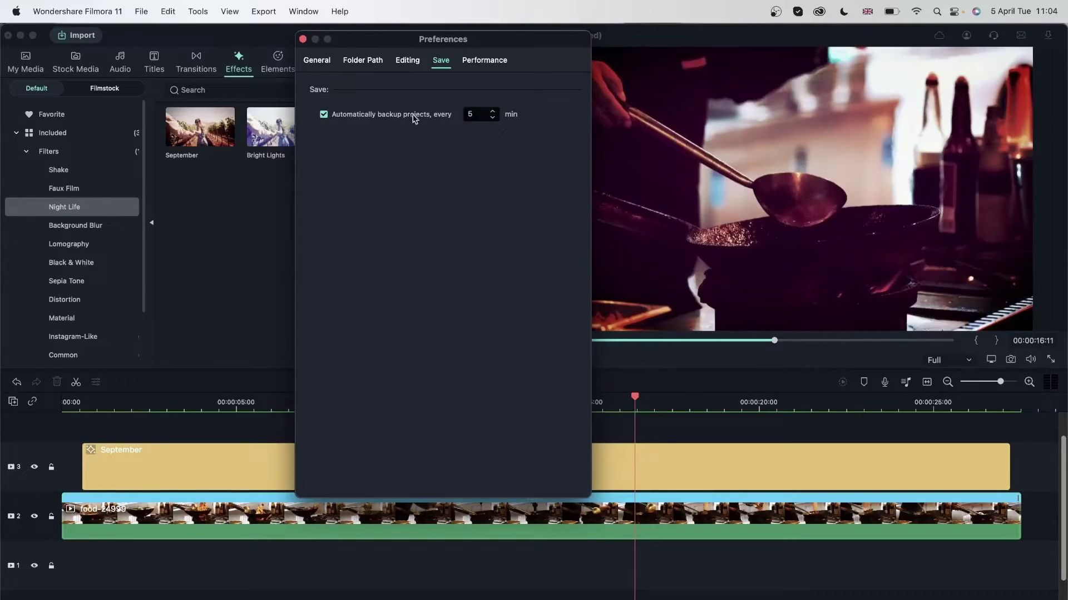
{"action": "left_click", "coordinate": [493, 118]}
{"action": "left_click", "coordinate": [492, 111]}
{"action": "left_click", "coordinate": [494, 118]}
{"action": "left_click", "coordinate": [493, 111]}
{"action": "left_click", "coordinate": [492, 111]}
{"action": "left_click", "coordinate": [492, 111]}
{"action": "left_click", "coordinate": [492, 111]}
{"action": "left_click", "coordinate": [494, 119]}
{"action": "left_click", "coordinate": [493, 111]}
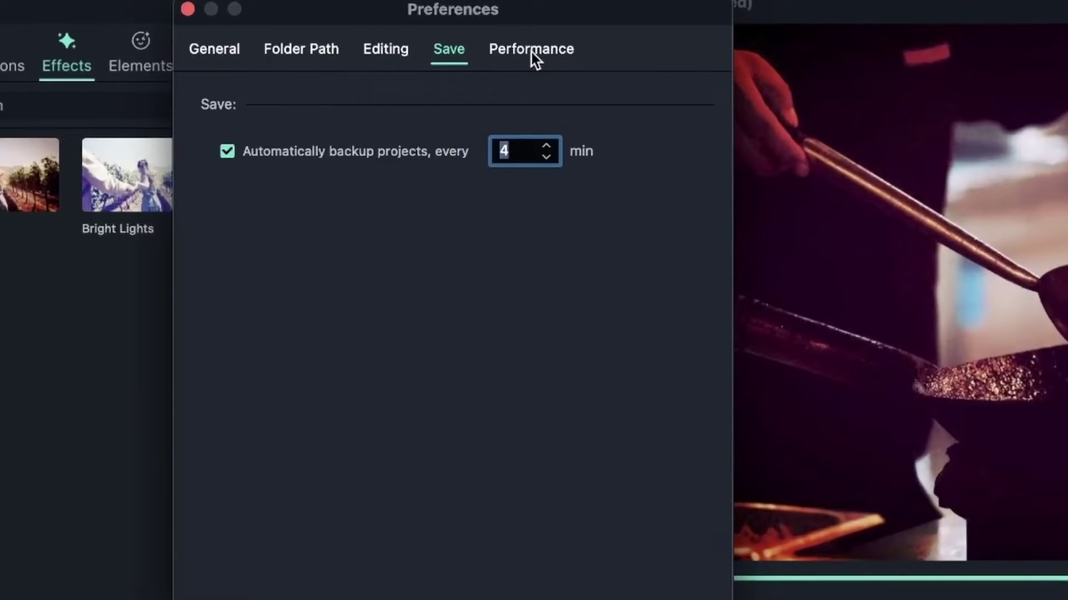
On the Performance tab, enable Background render with a 7-second start delay.
{"action": "left_click", "coordinate": [532, 53]}
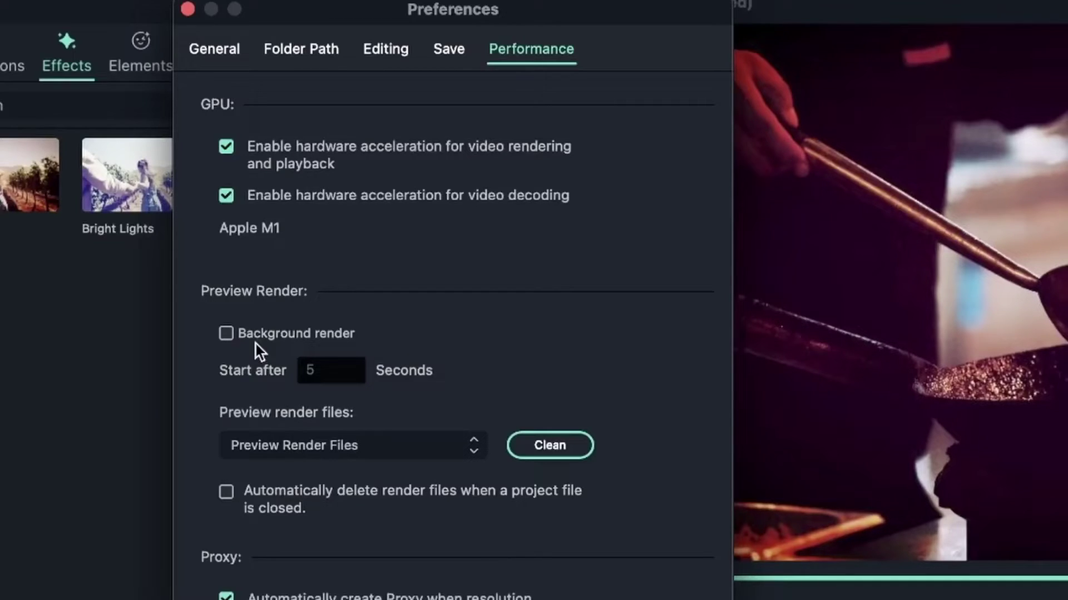
{"action": "left_click", "coordinate": [227, 334]}
{"action": "left_click", "coordinate": [340, 365]}
{"action": "key", "text": "BackSpace"}
{"action": "type", "text": "7"}
{"action": "left_click", "coordinate": [502, 357]}
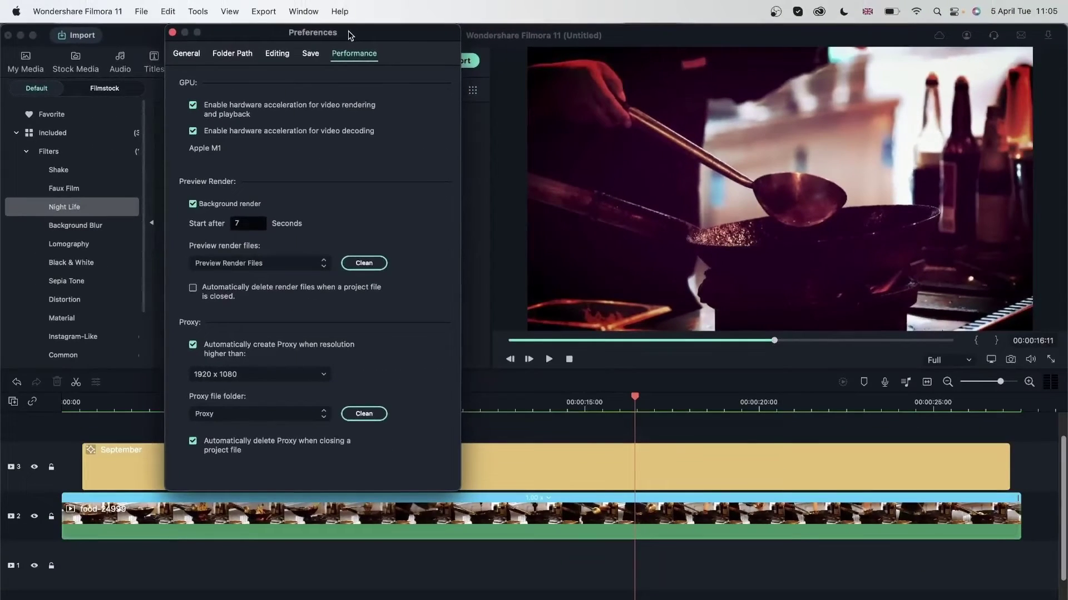
Close Preferences and delete the September filter clip from track 3.
{"action": "left_click_drag", "start_coordinate": [348, 31], "coordinate": [420, 31]}
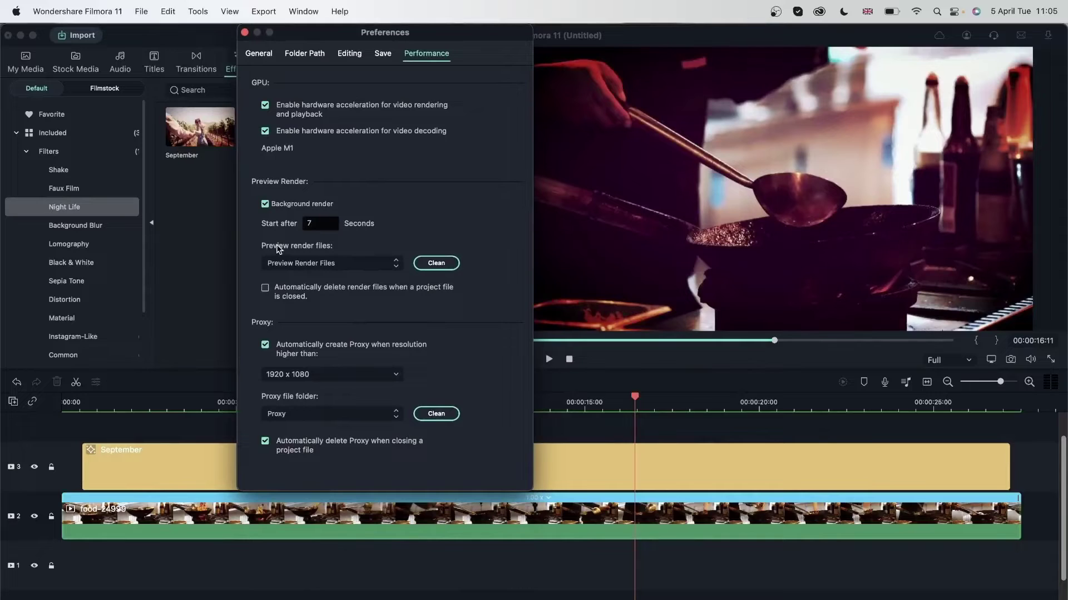
{"action": "left_click_drag", "start_coordinate": [324, 39], "coordinate": [629, 39]}
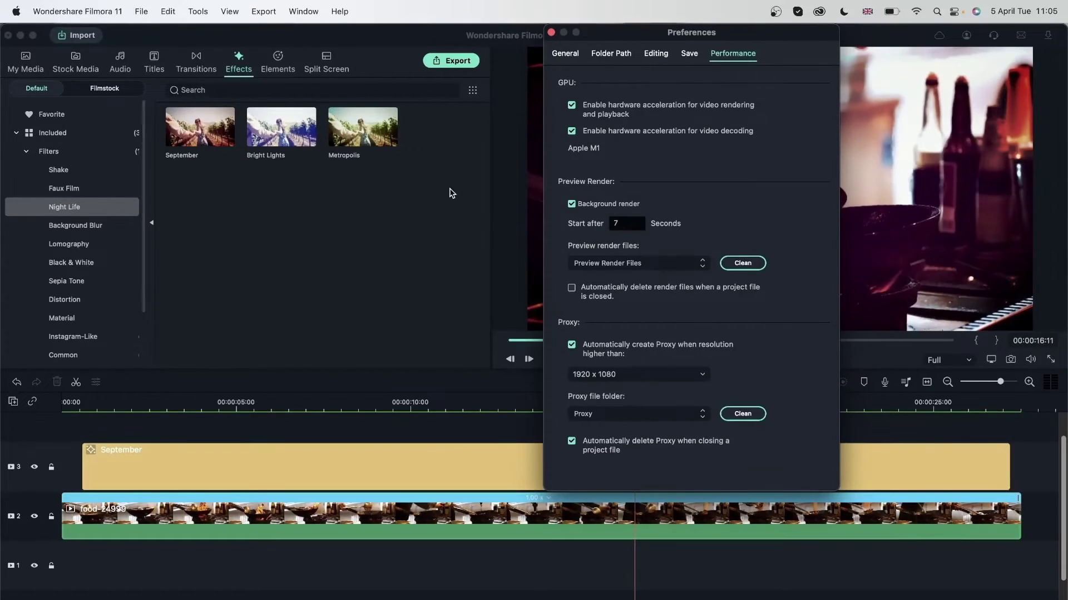
{"action": "key", "text": "Escape"}
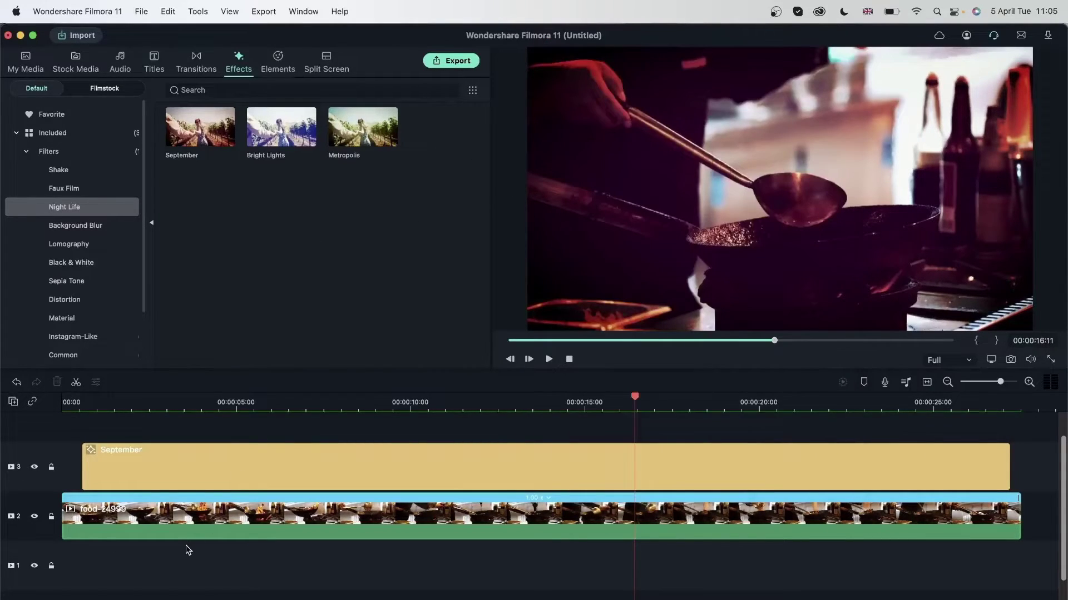
{"action": "left_click", "coordinate": [258, 467]}
{"action": "key", "text": "Delete"}
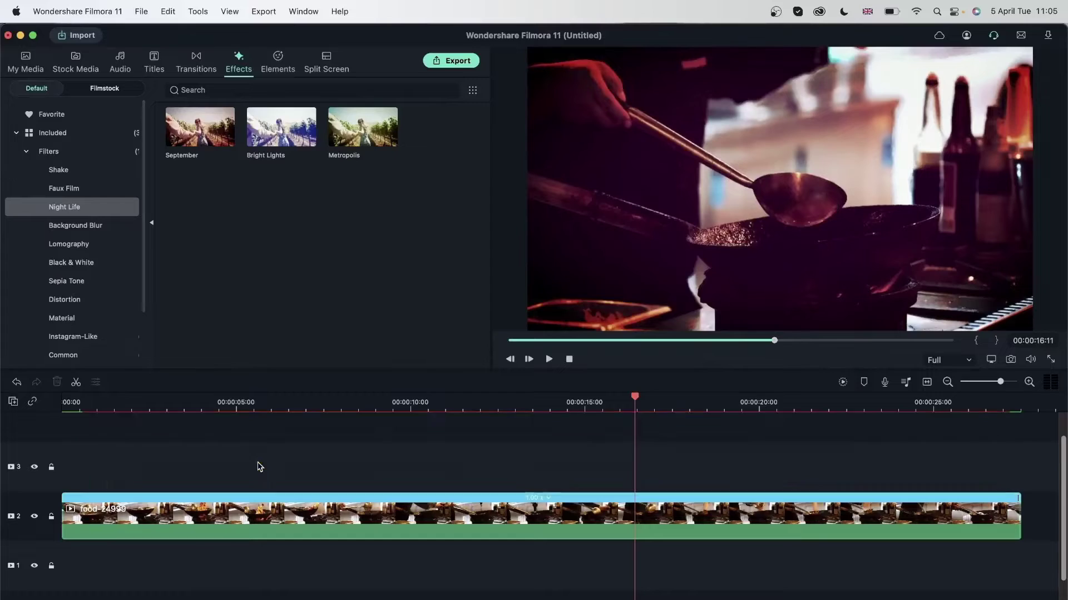
{"action": "left_click", "coordinate": [349, 508]}
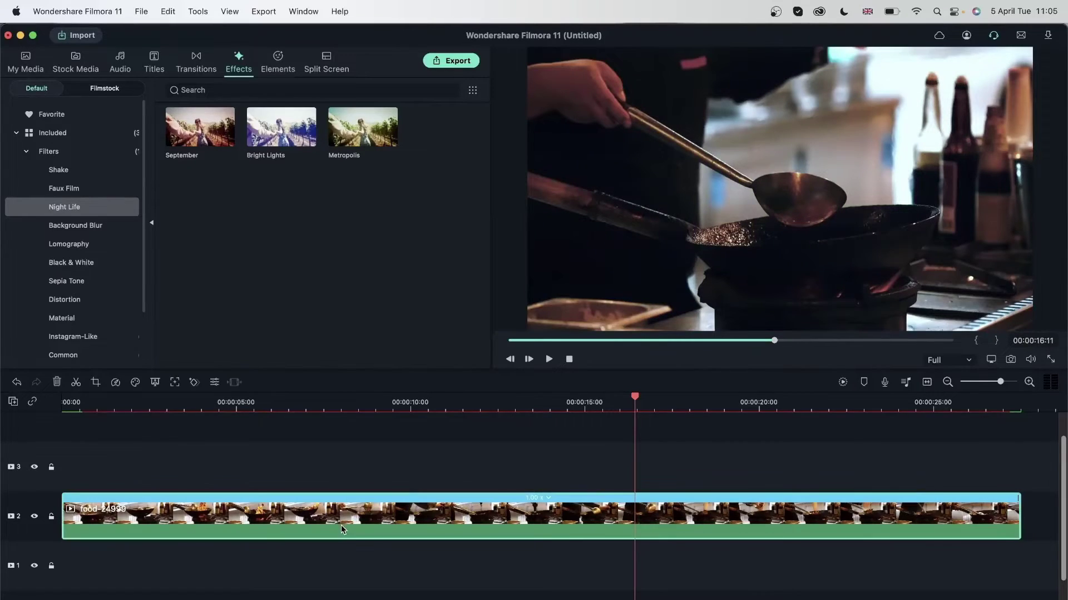
Remove the food-24999 clip, then drag it back to the start of track 2.
{"action": "left_click", "coordinate": [843, 382]}
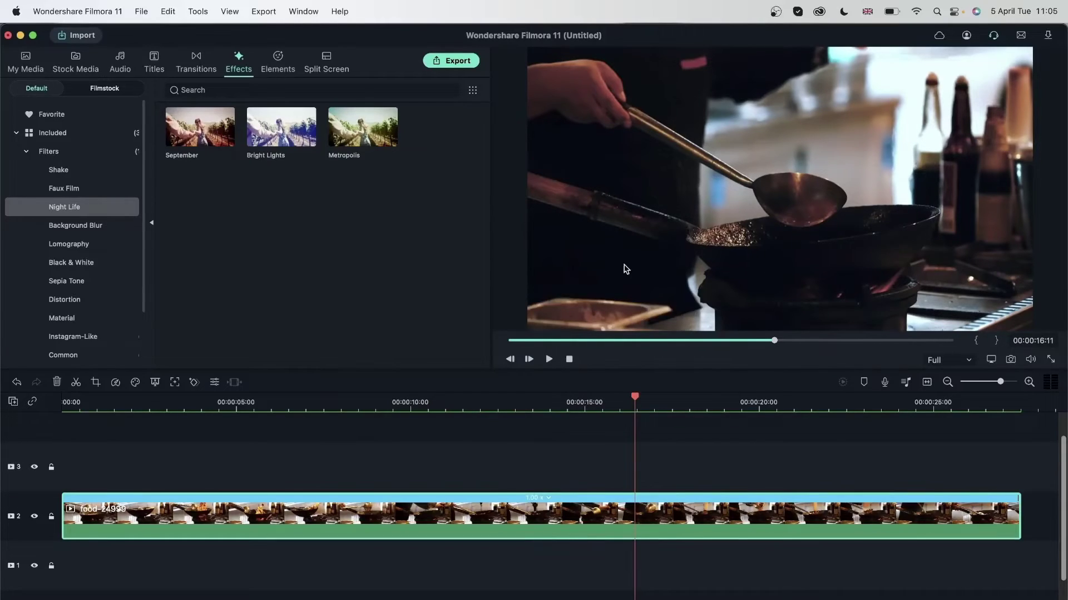
{"action": "left_click", "coordinate": [35, 70]}
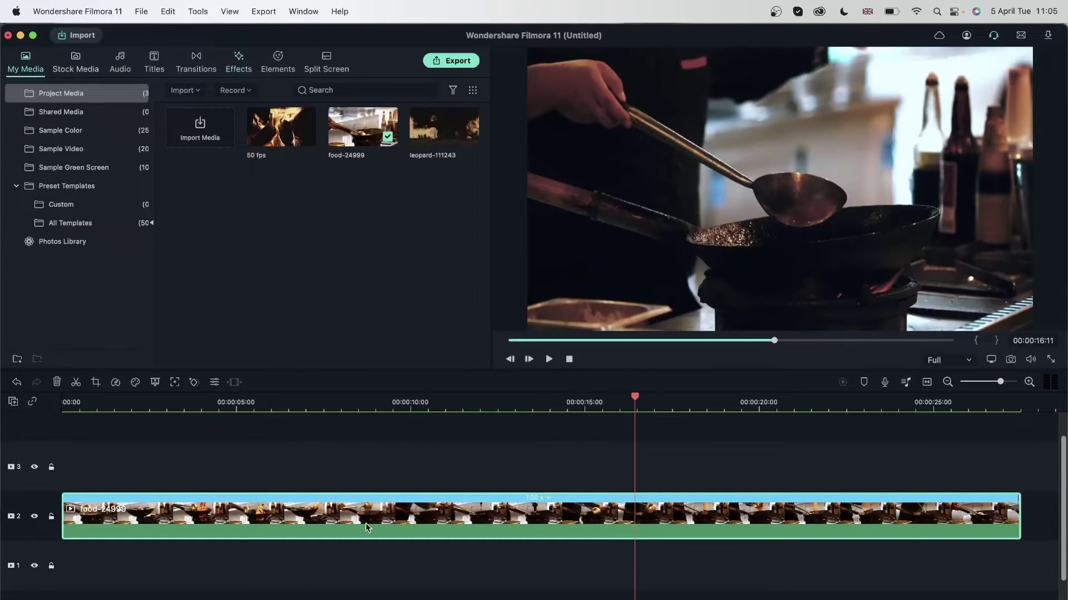
{"action": "key", "text": "Delete"}
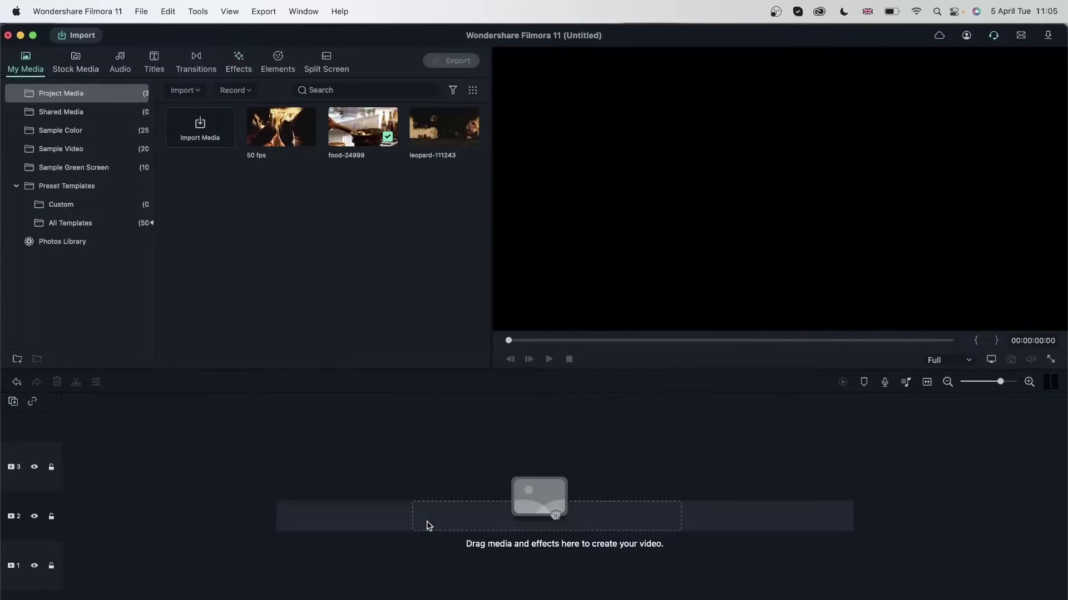
{"action": "left_click_drag", "start_coordinate": [347, 137], "coordinate": [281, 479]}
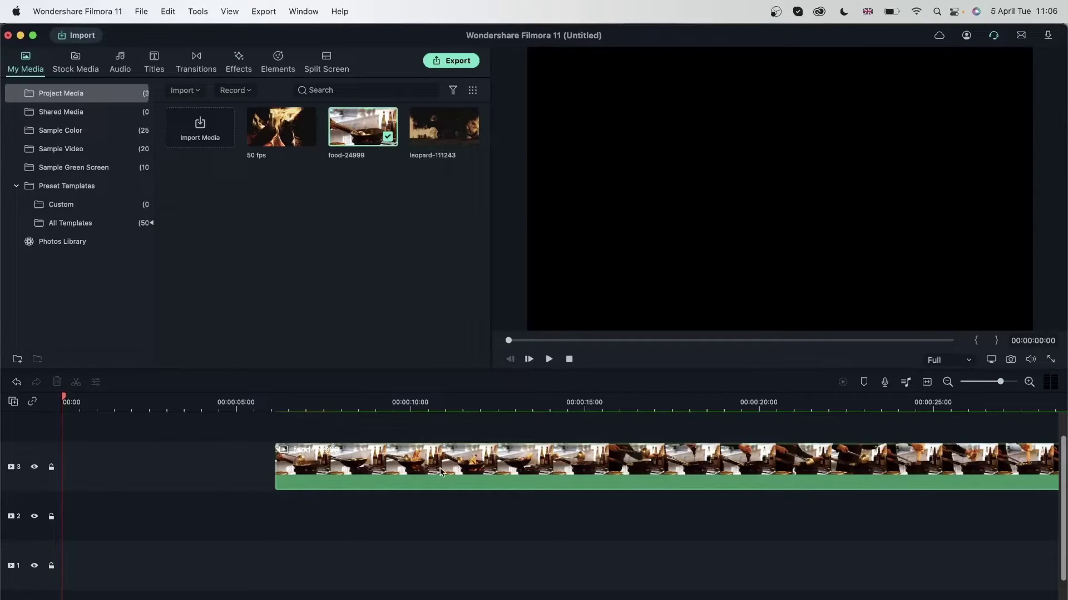
{"action": "left_click_drag", "start_coordinate": [442, 469], "coordinate": [231, 541]}
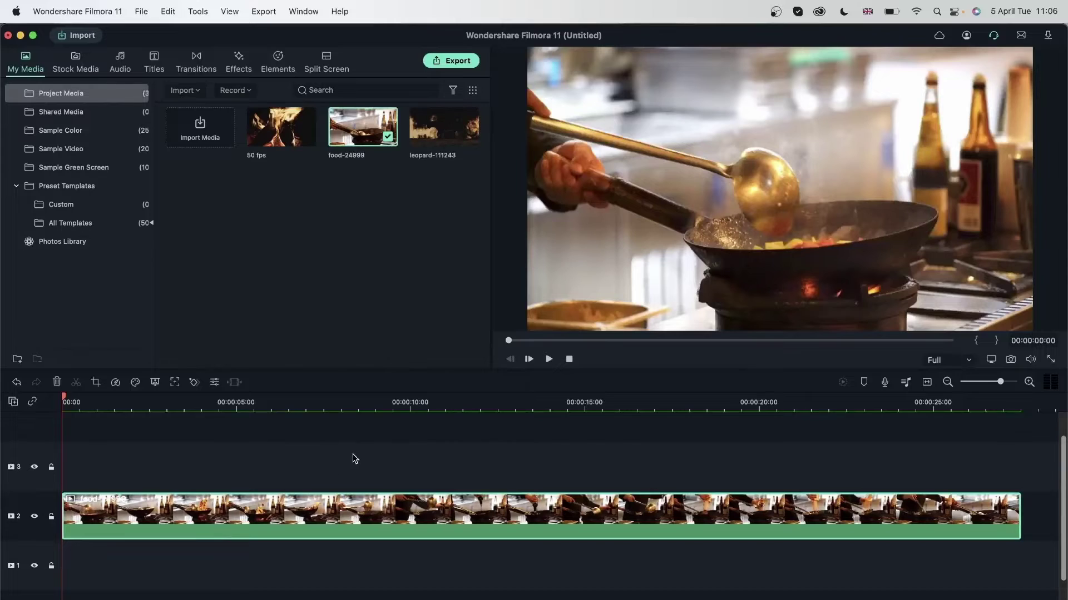
Scrub the playhead through the food clip from about 5 to 19 seconds.
{"action": "left_click", "coordinate": [256, 401]}
{"action": "left_click", "coordinate": [330, 406]}
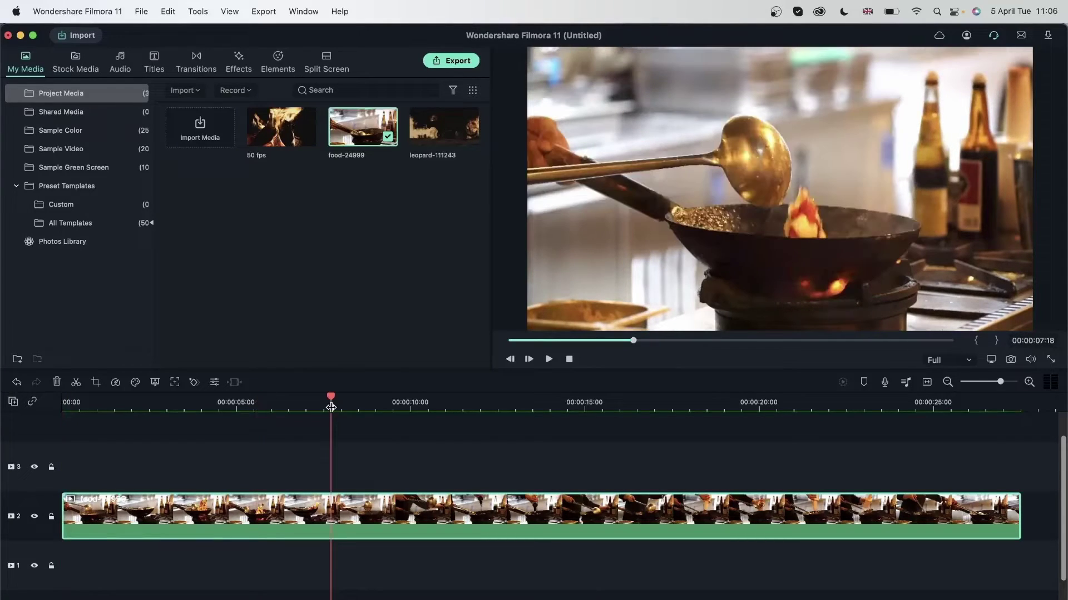
{"action": "left_click", "coordinate": [410, 412]}
{"action": "left_click", "coordinate": [474, 413]}
{"action": "left_click", "coordinate": [550, 406]}
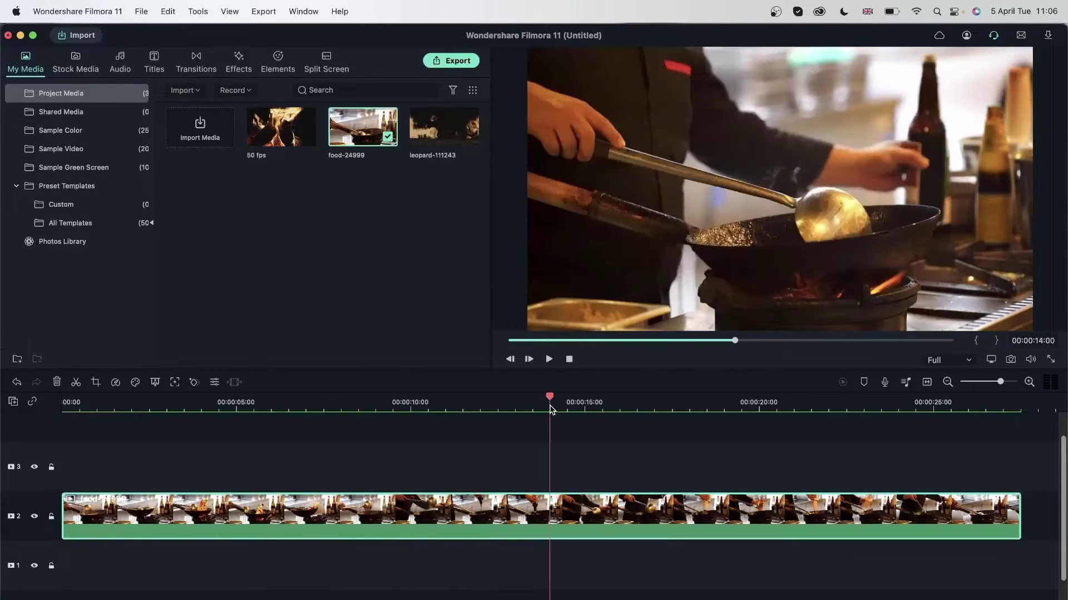
{"action": "left_click", "coordinate": [609, 407]}
{"action": "left_click", "coordinate": [660, 403]}
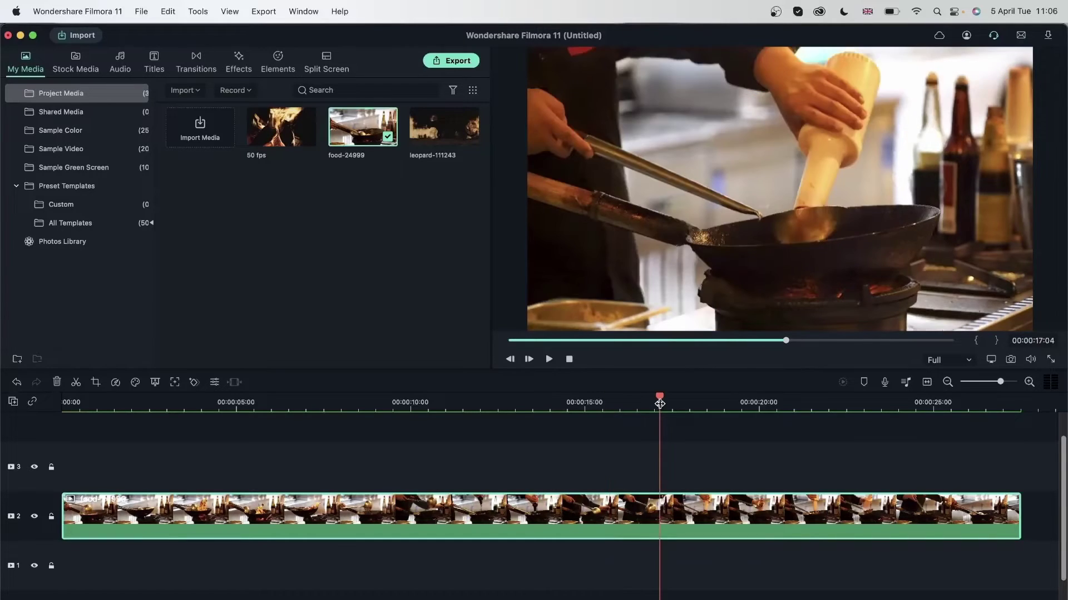
{"action": "left_click", "coordinate": [726, 401]}
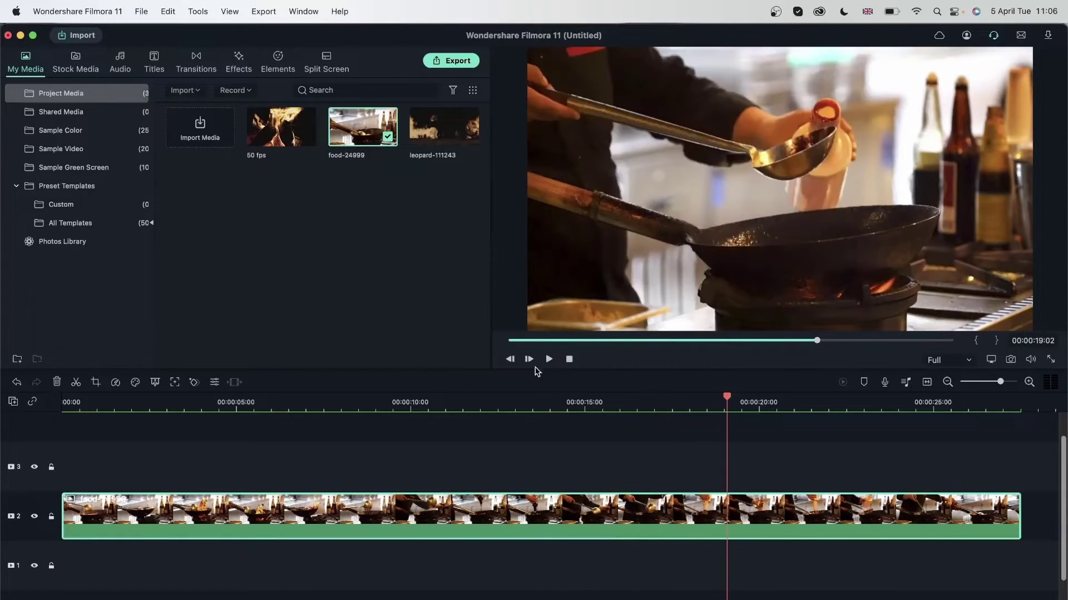
Add and delete a second food-24999 clip on track 3, then delete the track 2 clip.
{"action": "left_click_drag", "start_coordinate": [367, 135], "coordinate": [342, 454]}
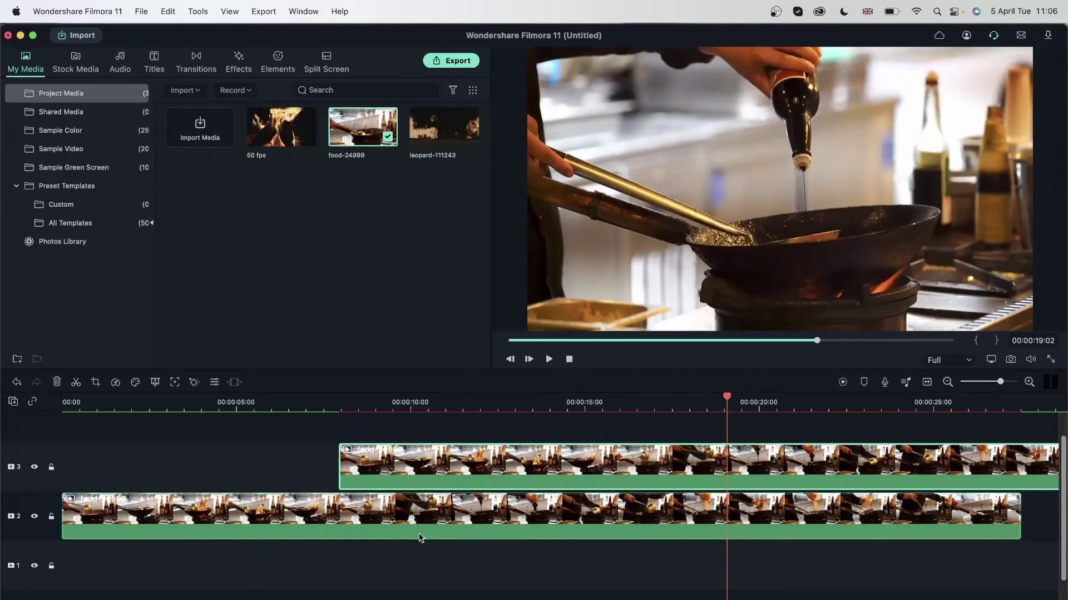
{"action": "key", "text": "Delete"}
{"action": "left_click", "coordinate": [433, 402]}
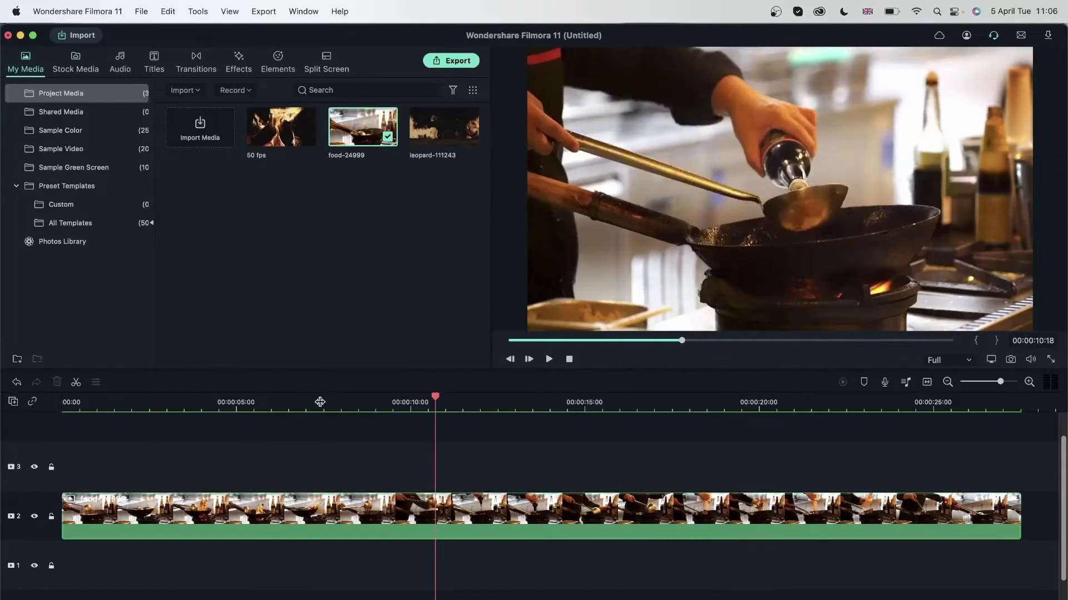
{"action": "left_click", "coordinate": [320, 401]}
{"action": "left_click", "coordinate": [404, 402]}
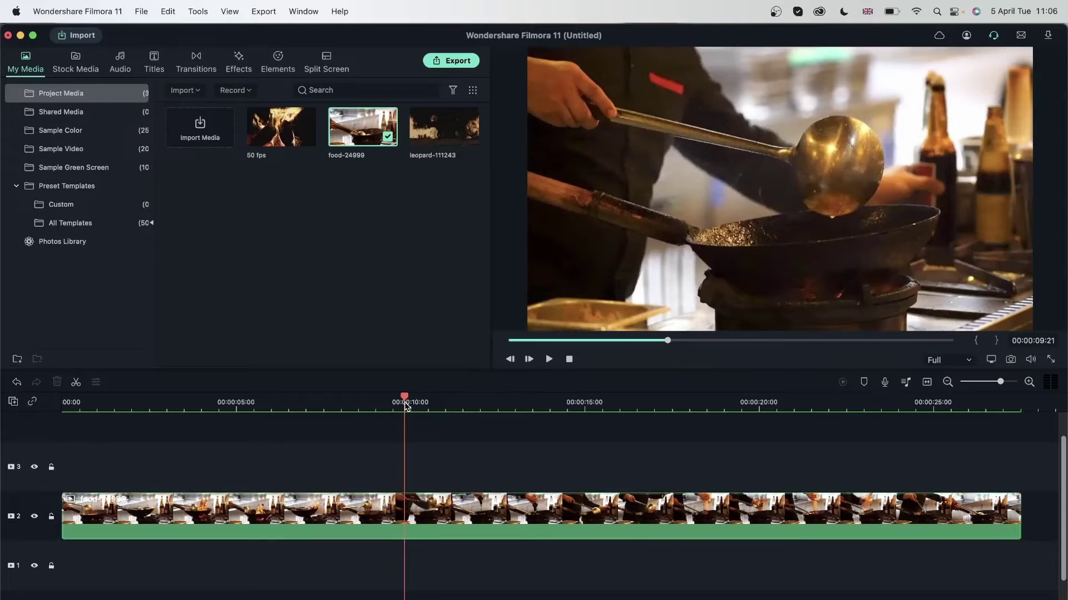
{"action": "left_click", "coordinate": [500, 536]}
{"action": "key", "text": "Delete"}
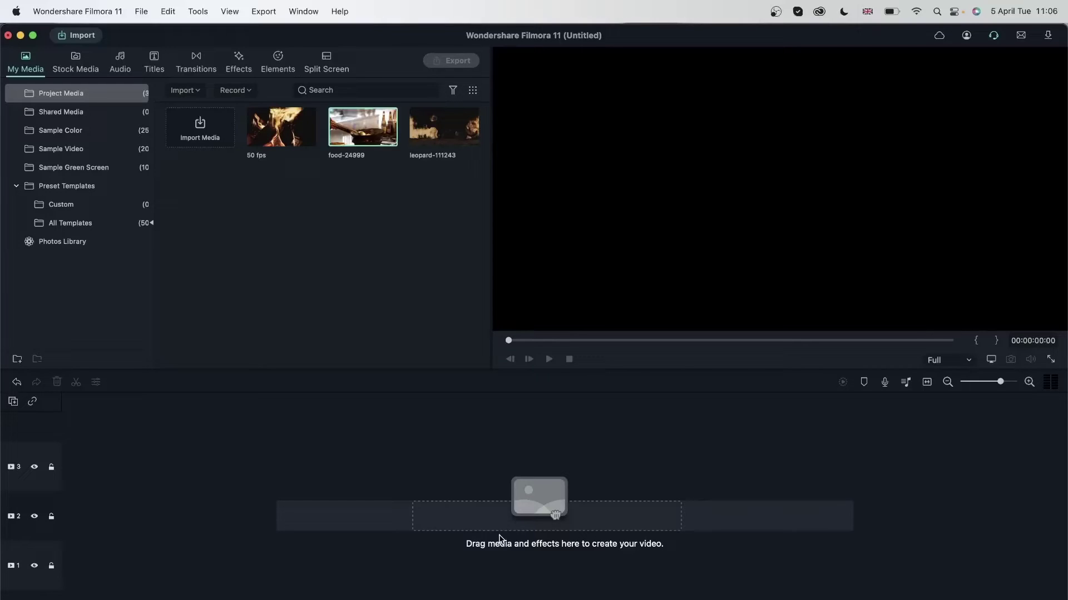
{"action": "left_click", "coordinate": [278, 330]}
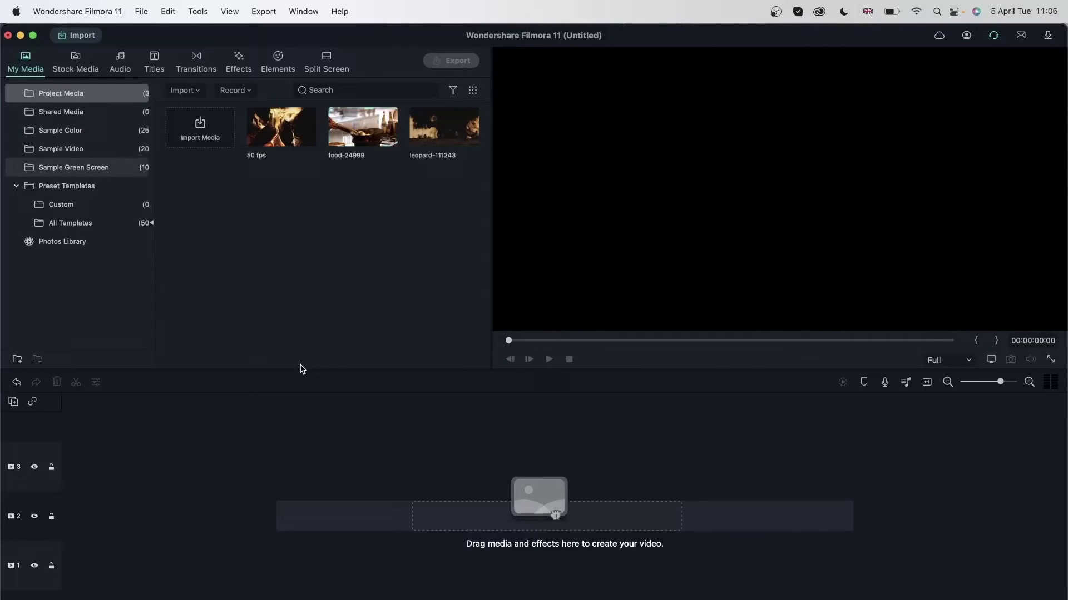
In Preferences, turn on auto-delete of render files on close and set Start after to 5 seconds.
{"action": "left_click", "coordinate": [140, 11]}
{"action": "mouse_move", "coordinate": [78, 11]}
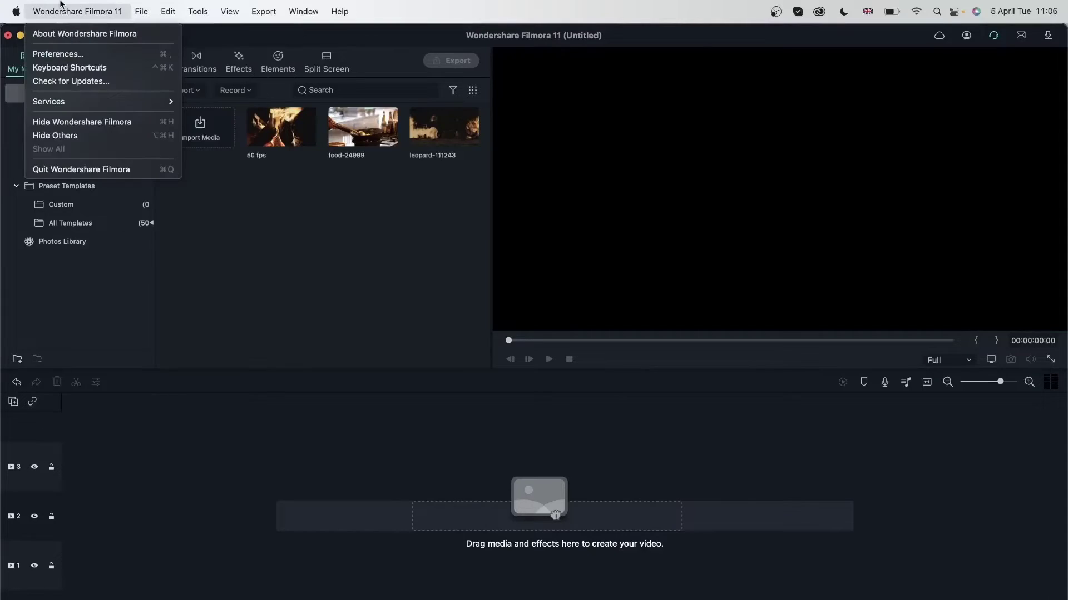
{"action": "left_click", "coordinate": [70, 54]}
{"action": "left_click_drag", "start_coordinate": [610, 64], "coordinate": [505, 33]}
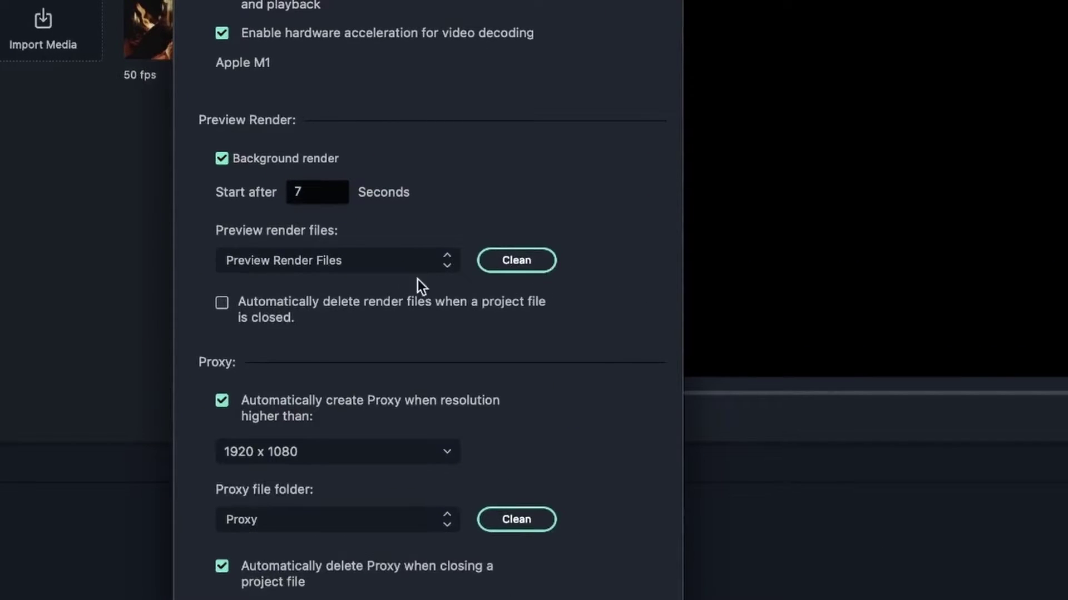
{"action": "left_click", "coordinate": [448, 265]}
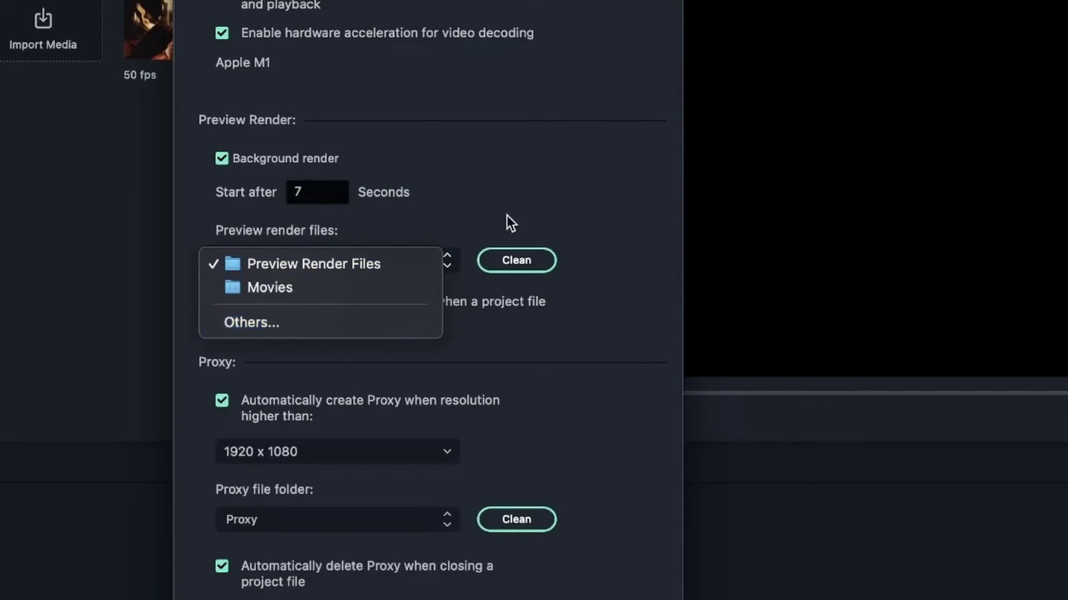
{"action": "left_click", "coordinate": [509, 163]}
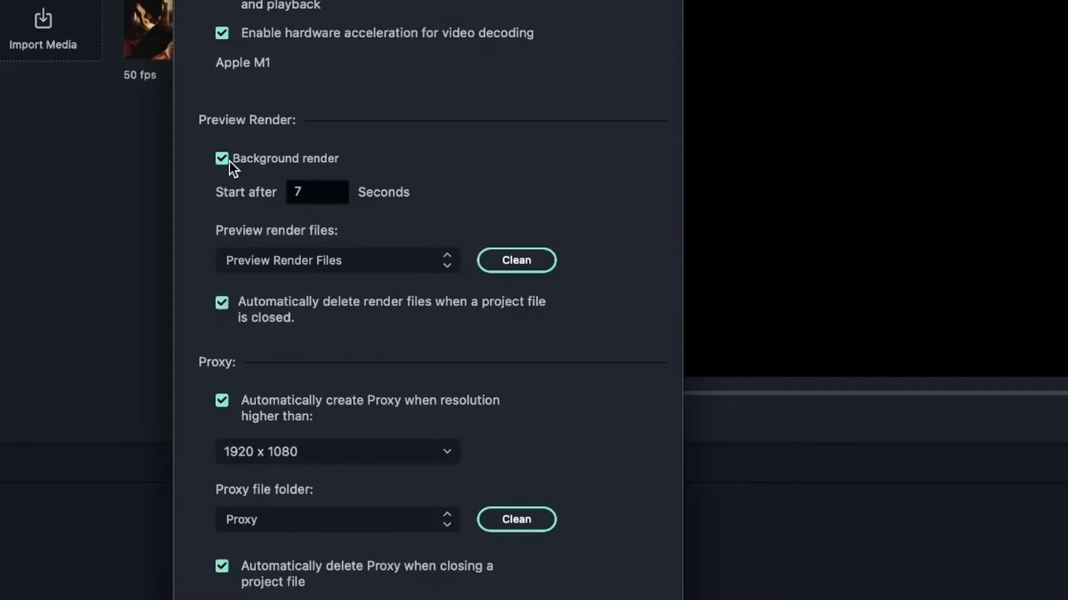
{"action": "left_click", "coordinate": [325, 192]}
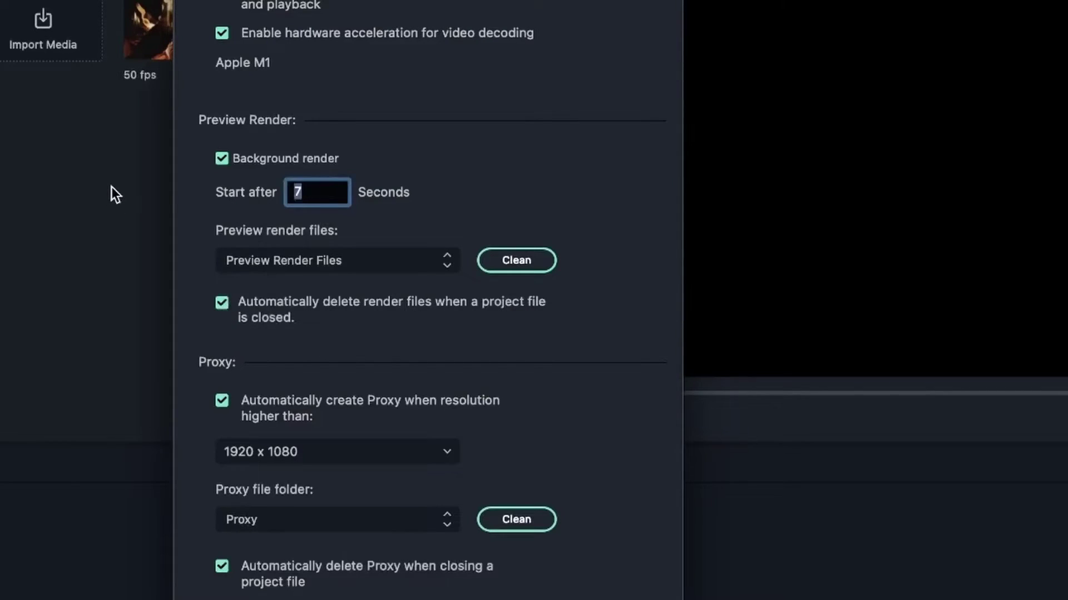
{"action": "type", "text": "5"}
{"action": "key", "text": "Return"}
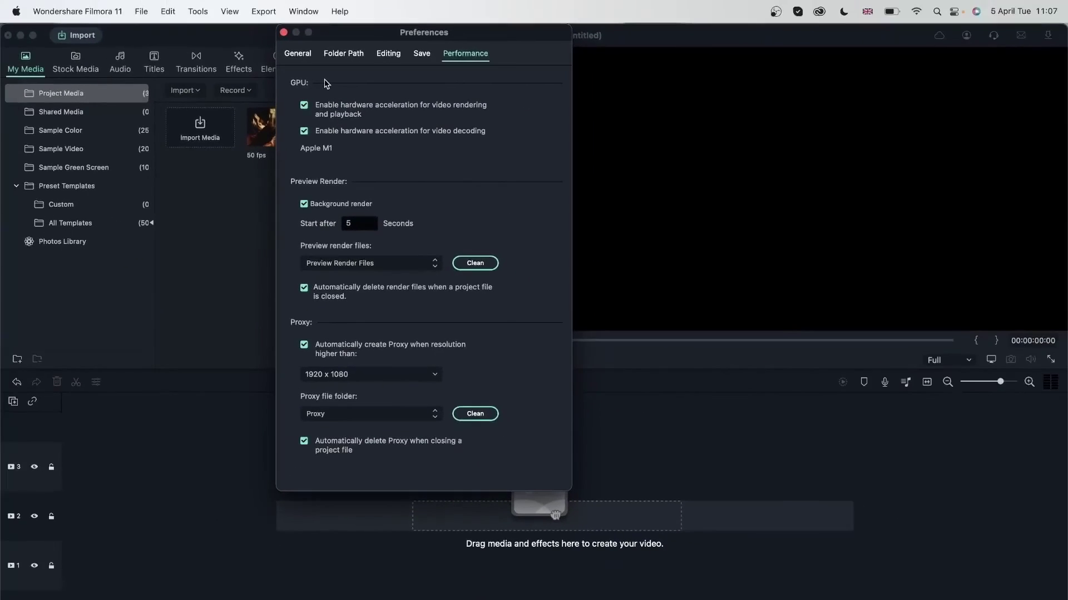
{"action": "left_click", "coordinate": [283, 32]}
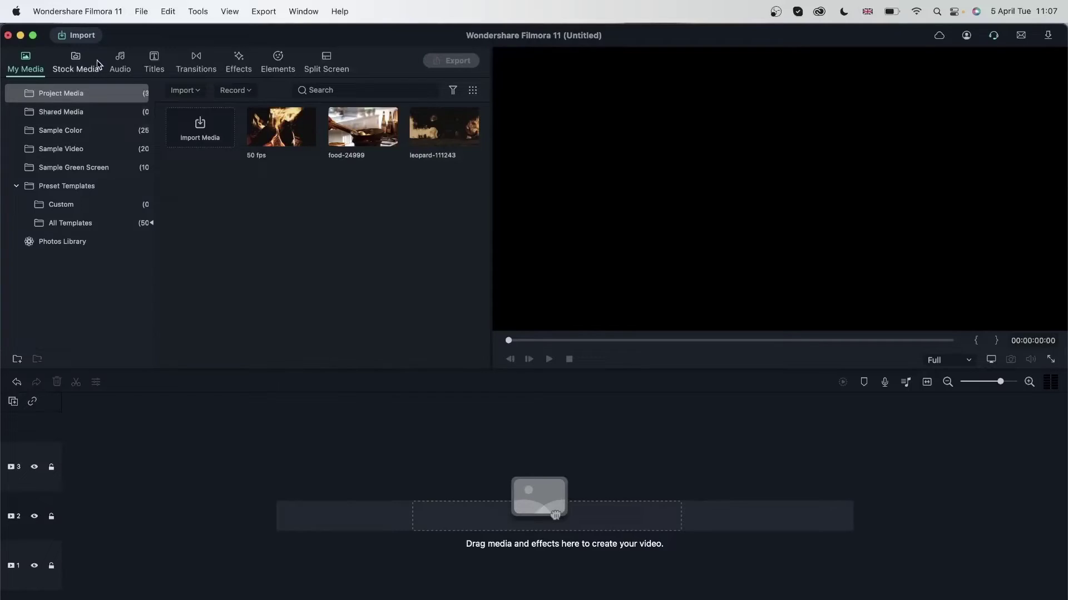
Place the 50 fps clip at the start of track 2 and match the project to it.
{"action": "left_click", "coordinate": [337, 129]}
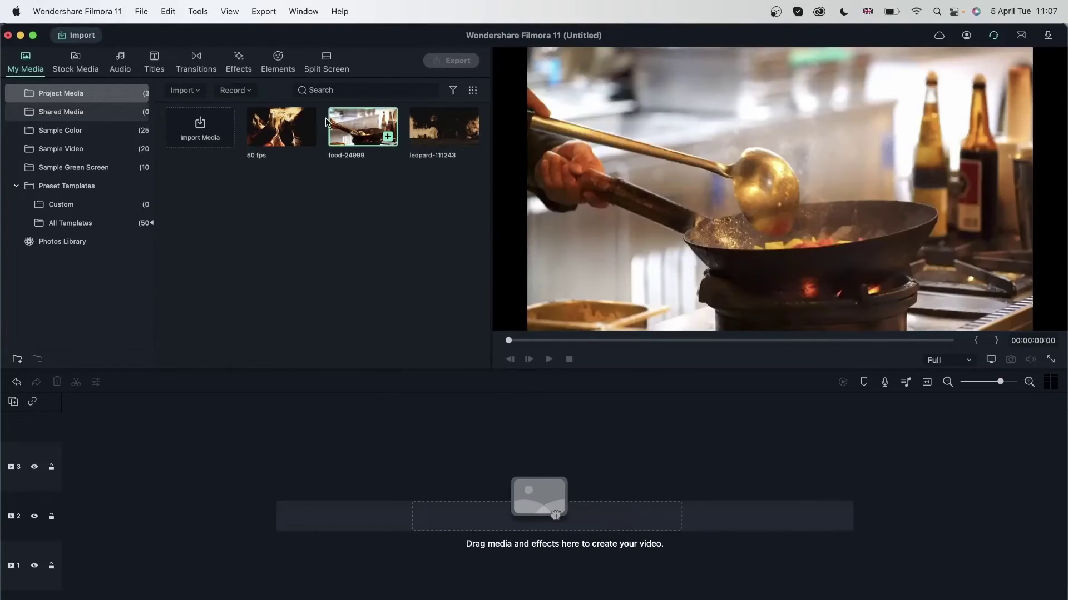
{"action": "left_click", "coordinate": [439, 127]}
{"action": "left_click_drag", "start_coordinate": [556, 514], "coordinate": [65, 538]}
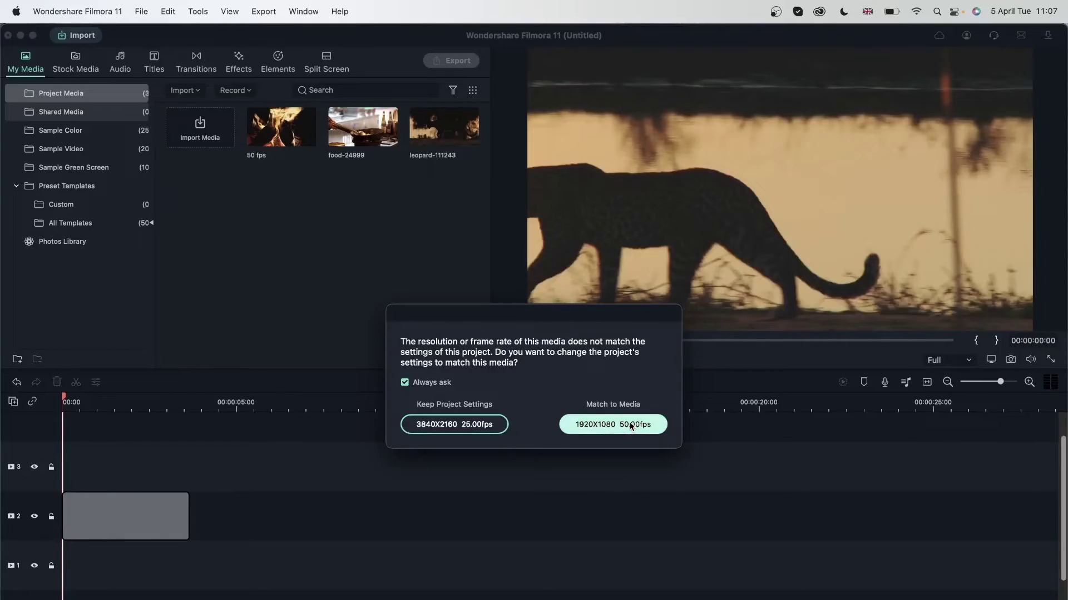
{"action": "left_click", "coordinate": [630, 426]}
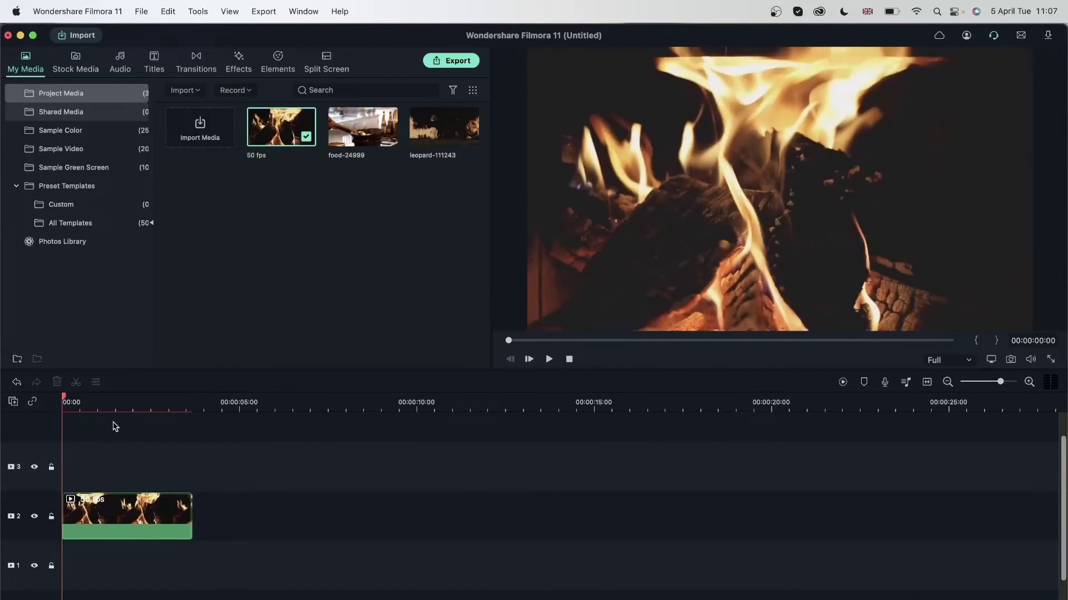
Scrub the first 2 seconds, zoom the timeline in, and select the fire clip.
{"action": "left_click", "coordinate": [125, 399]}
{"action": "left_click", "coordinate": [156, 400]}
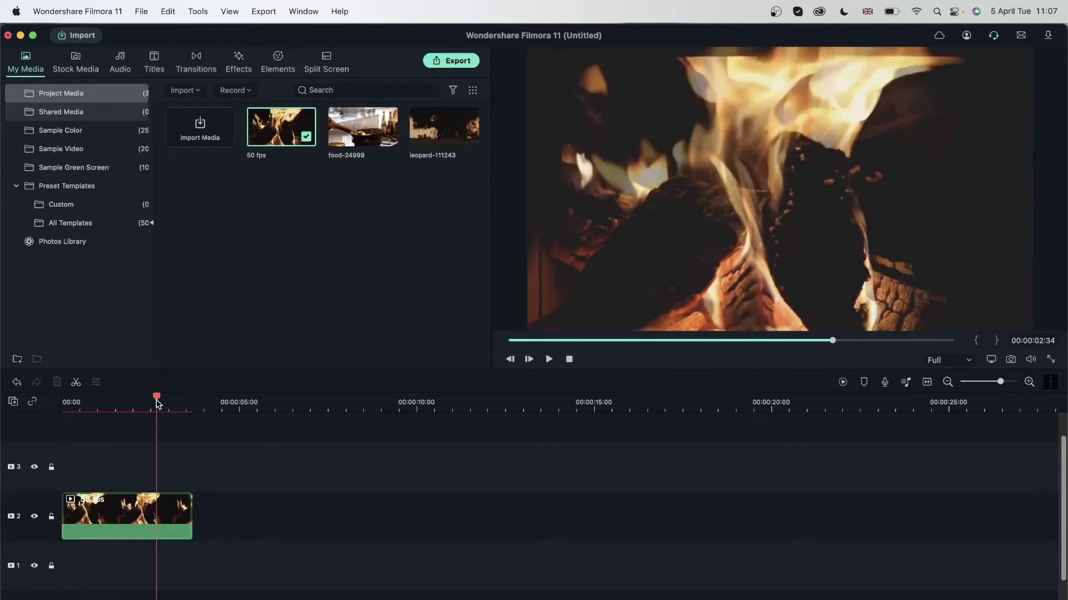
{"action": "left_click", "coordinate": [141, 401]}
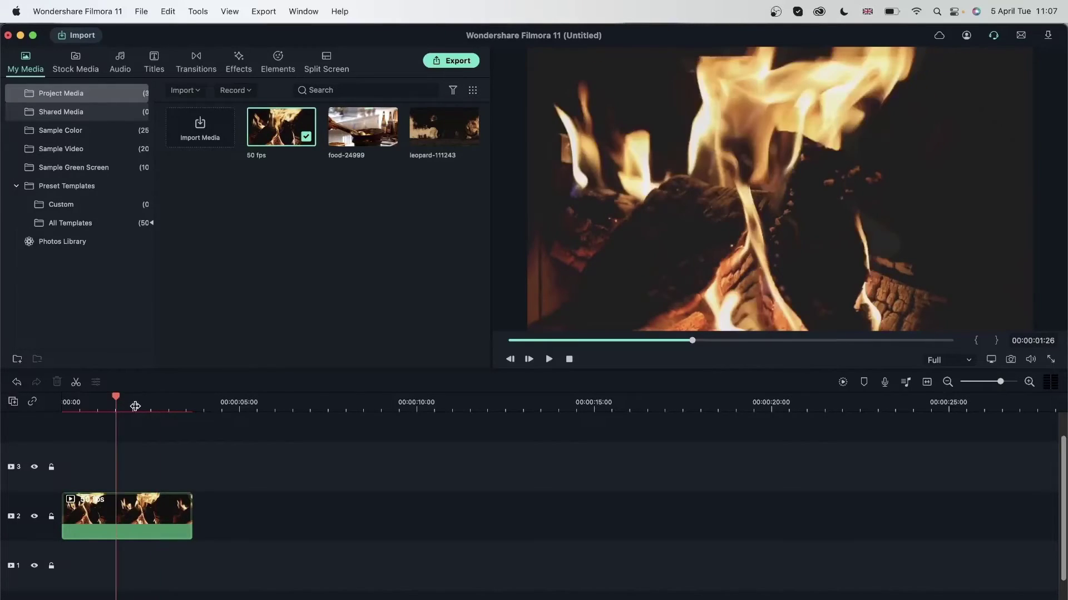
{"action": "left_click", "coordinate": [90, 402]}
{"action": "left_click", "coordinate": [133, 400]}
{"action": "left_click_drag", "start_coordinate": [132, 399], "coordinate": [29, 405]}
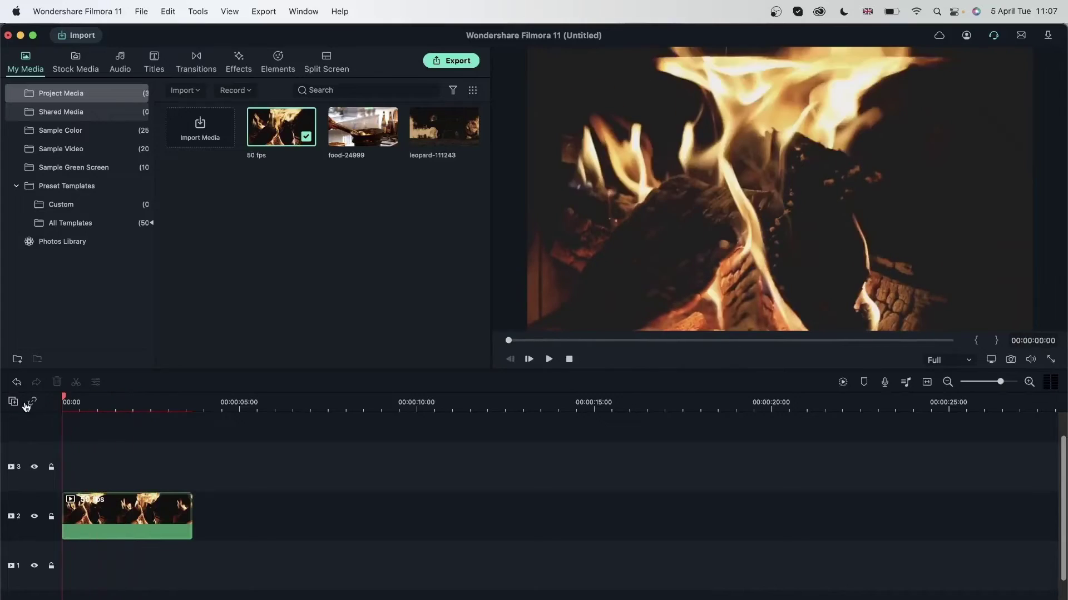
{"action": "left_click", "coordinate": [947, 382]}
{"action": "left_click", "coordinate": [1029, 382]}
{"action": "left_click", "coordinate": [1029, 382]}
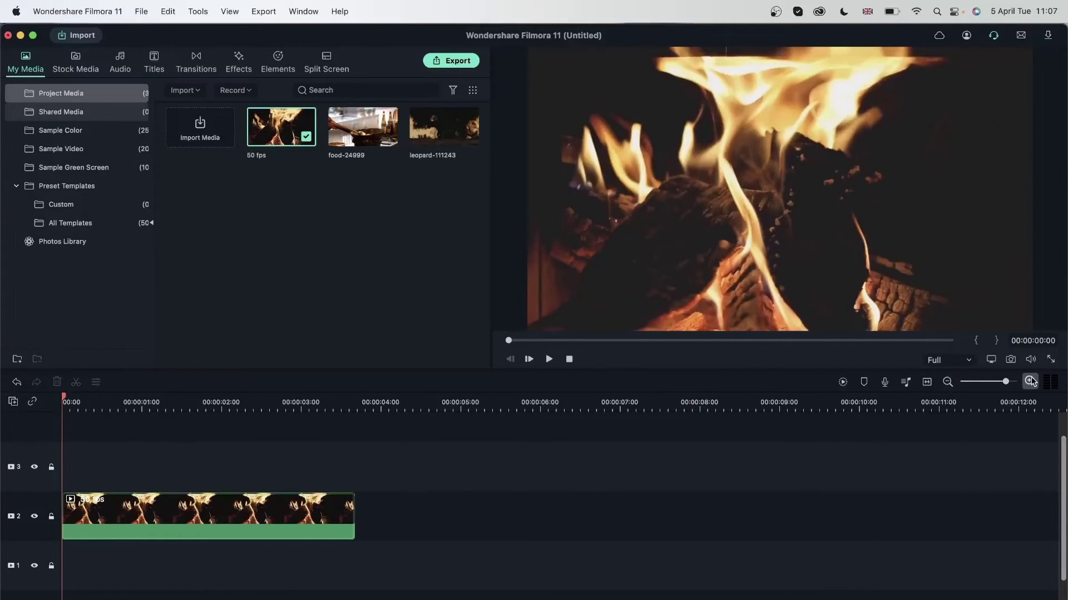
{"action": "left_click", "coordinate": [1029, 382]}
{"action": "left_click", "coordinate": [507, 518]}
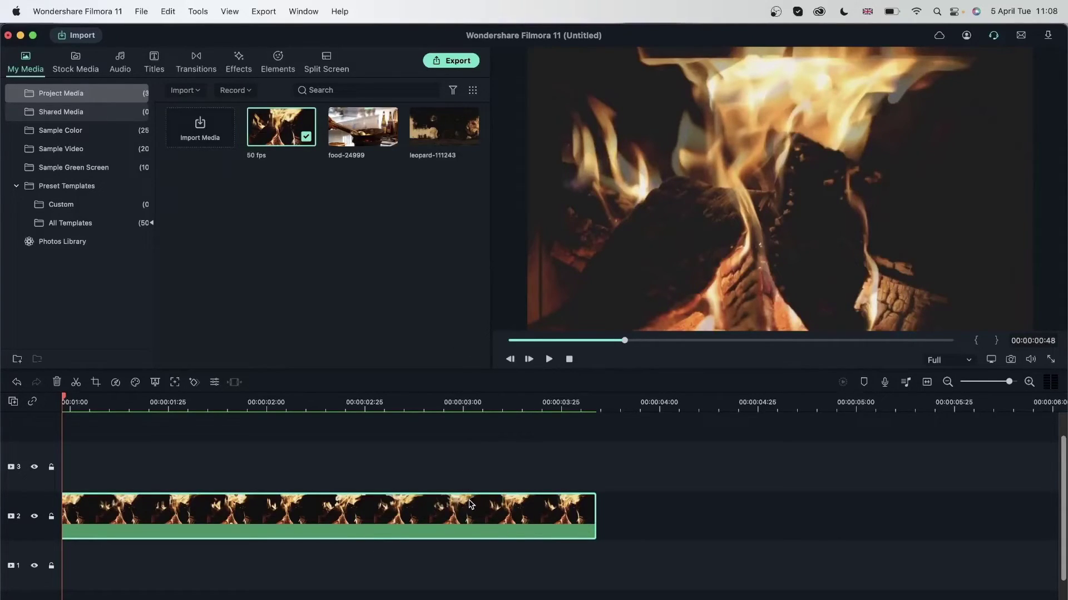
Delete the fire clip, re-add the 50 fps clip to track 2, then delete it again.
{"action": "key", "text": "Delete"}
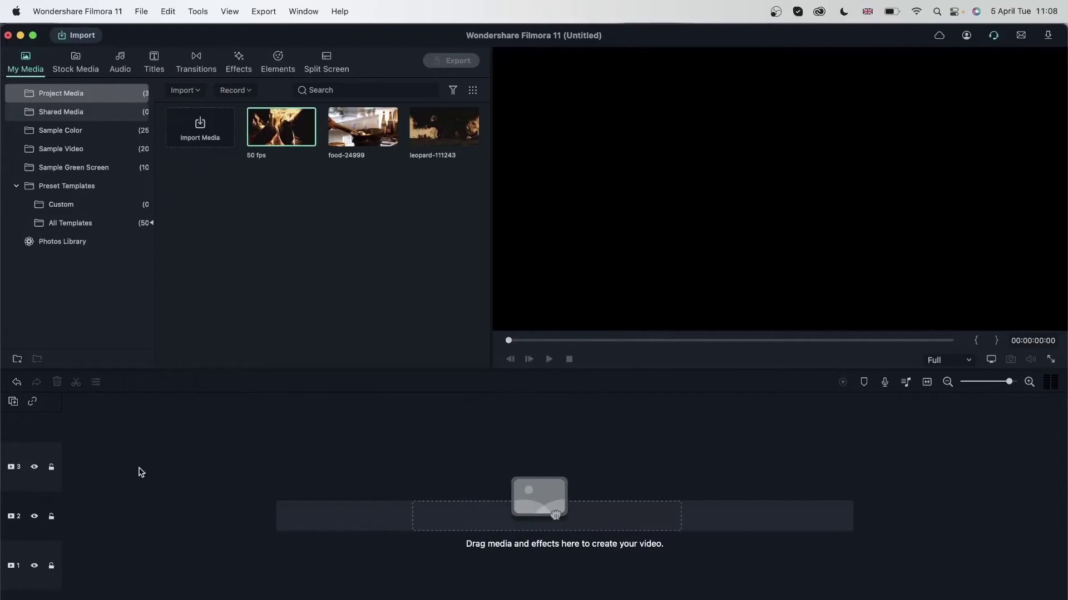
{"action": "left_click_drag", "start_coordinate": [556, 514], "coordinate": [106, 504]}
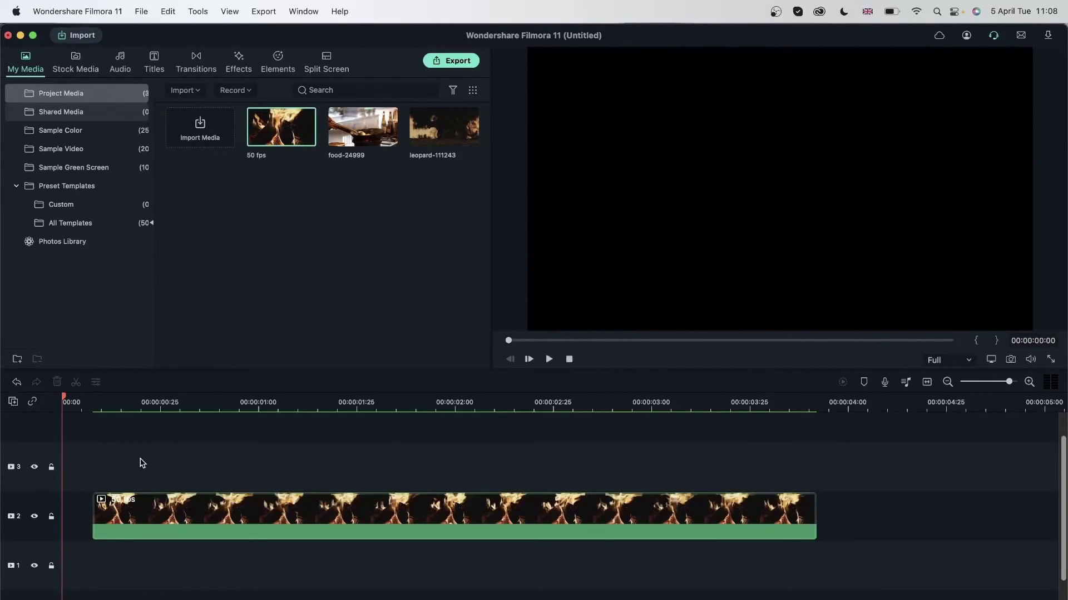
{"action": "left_click_drag", "start_coordinate": [146, 402], "coordinate": [601, 411]}
{"action": "left_click", "coordinate": [716, 512]}
{"action": "key", "text": "Delete"}
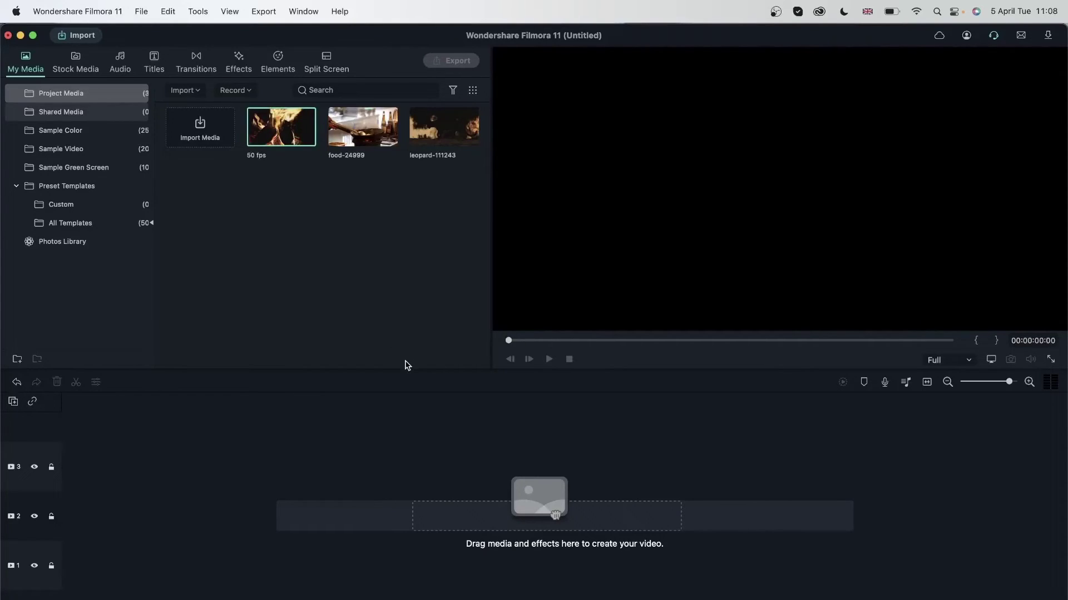
{"action": "mouse_move", "coordinate": [271, 124]}
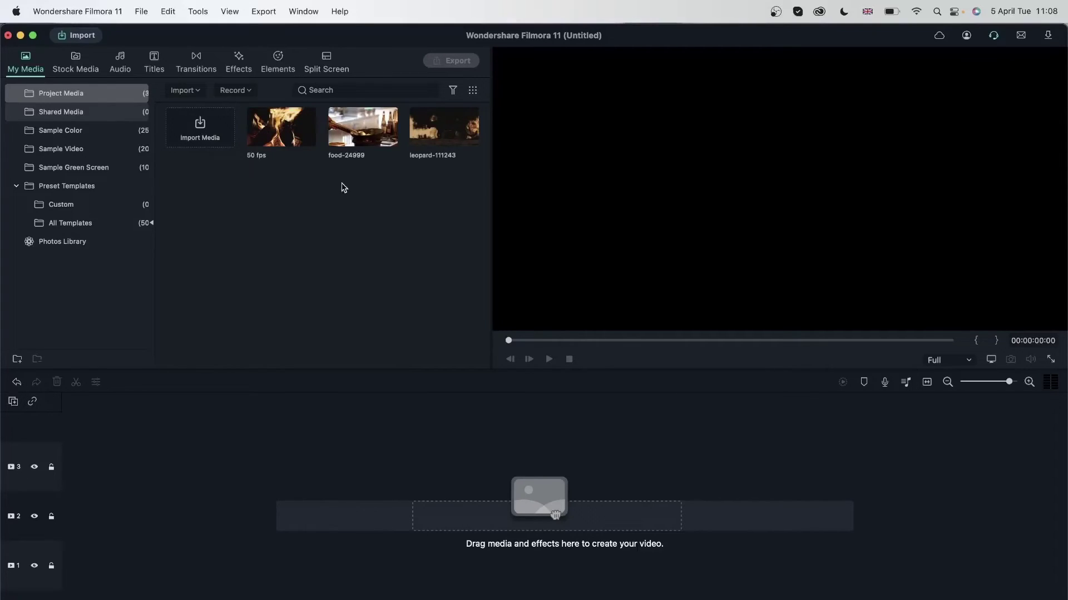
Close the current project and create a new blank project from the start window.
{"action": "left_click", "coordinate": [7, 35]}
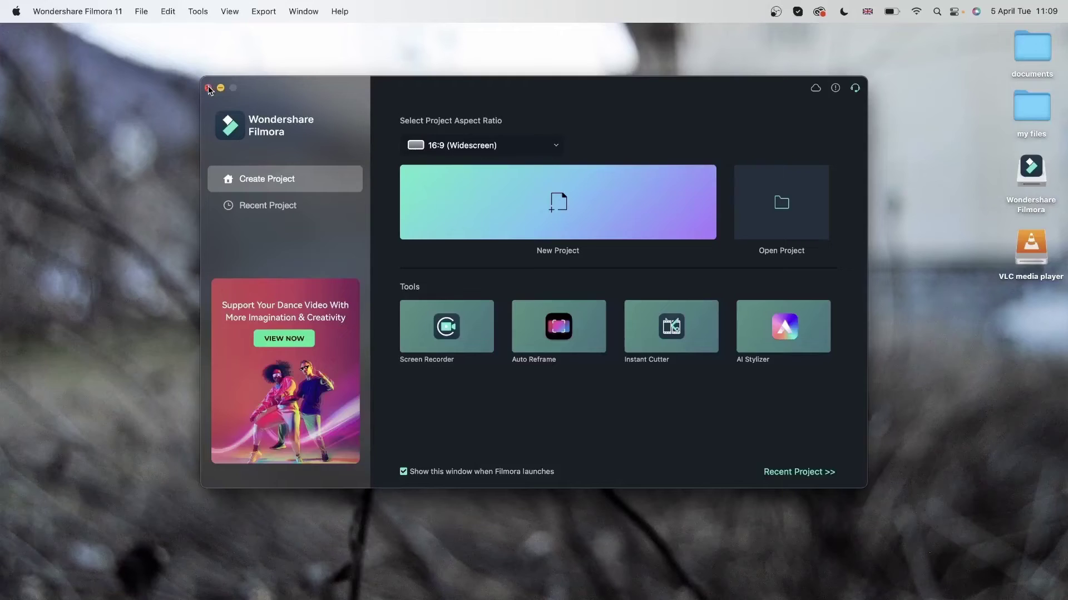
{"action": "left_click", "coordinate": [487, 222]}
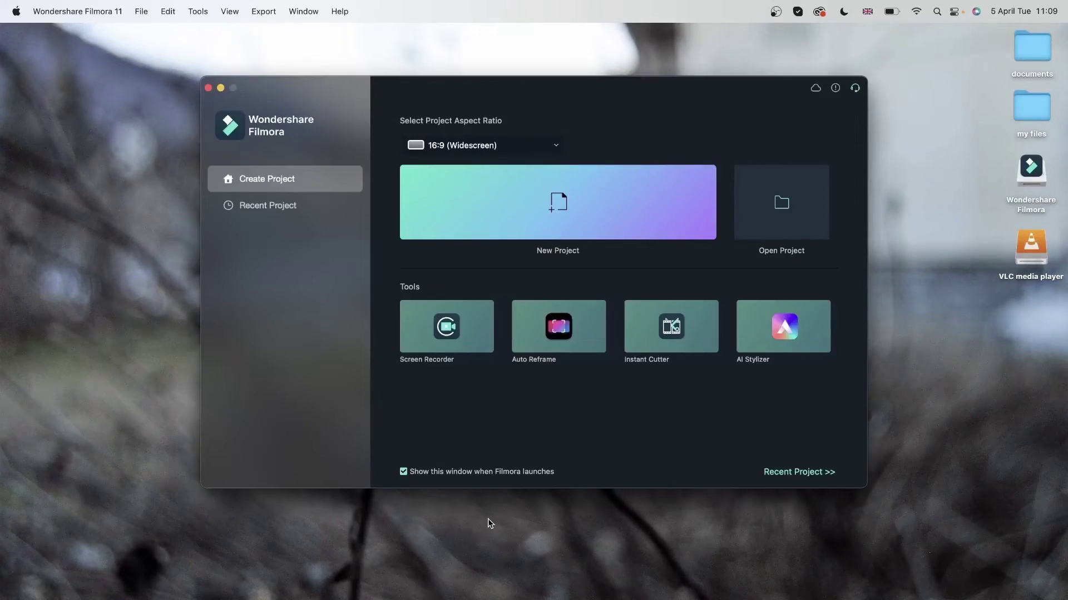
{"action": "left_click", "coordinate": [570, 218]}
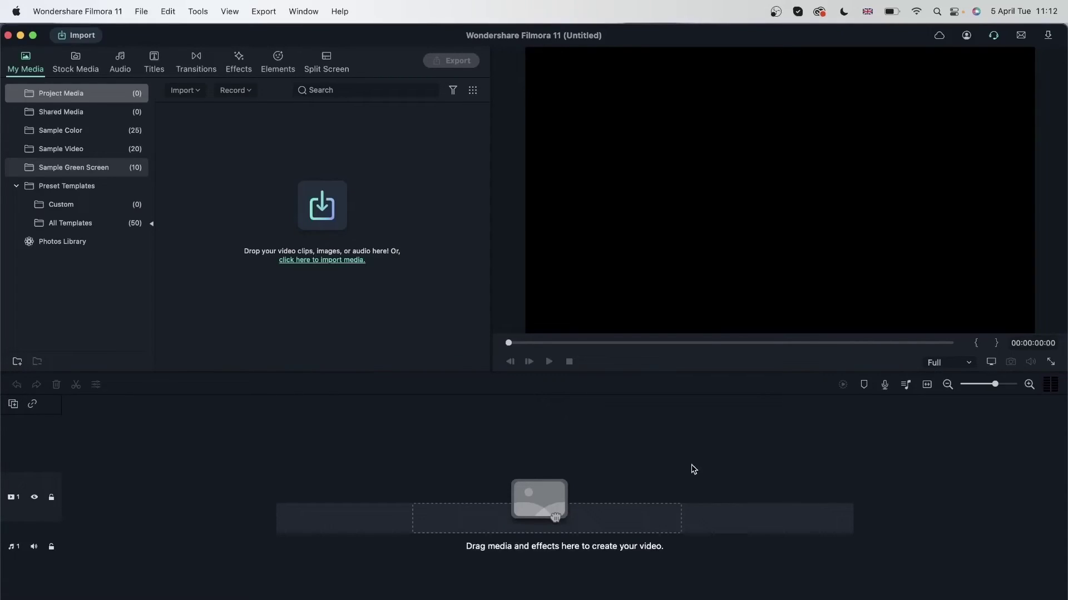
Add the stock fire cinemagraph to track 1, match project settings, and park the playhead near 20 seconds.
{"action": "left_click", "coordinate": [75, 65]}
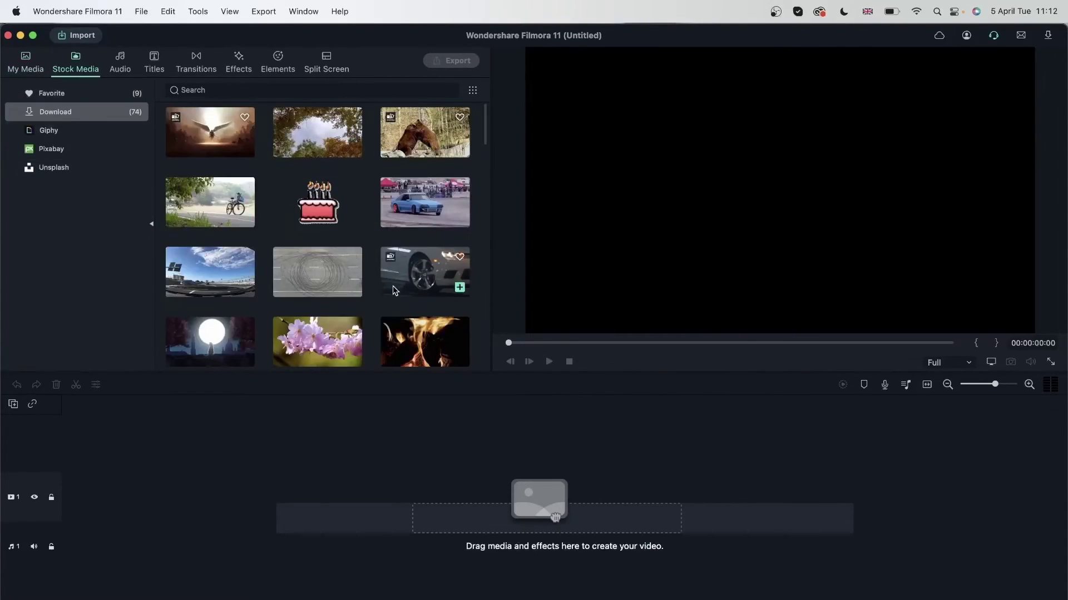
{"action": "scroll", "coordinate": [393, 286], "scroll_direction": "down", "scroll_amount": 3}
{"action": "left_click_drag", "start_coordinate": [420, 171], "coordinate": [356, 500]}
{"action": "left_click", "coordinate": [627, 429]}
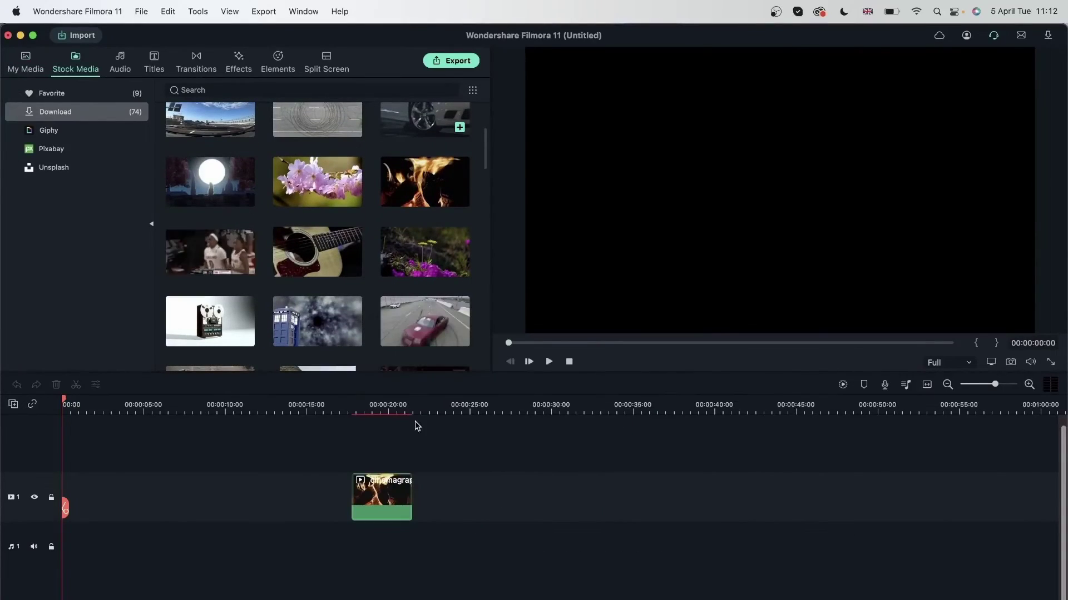
{"action": "left_click_drag", "start_coordinate": [368, 411], "coordinate": [388, 411]}
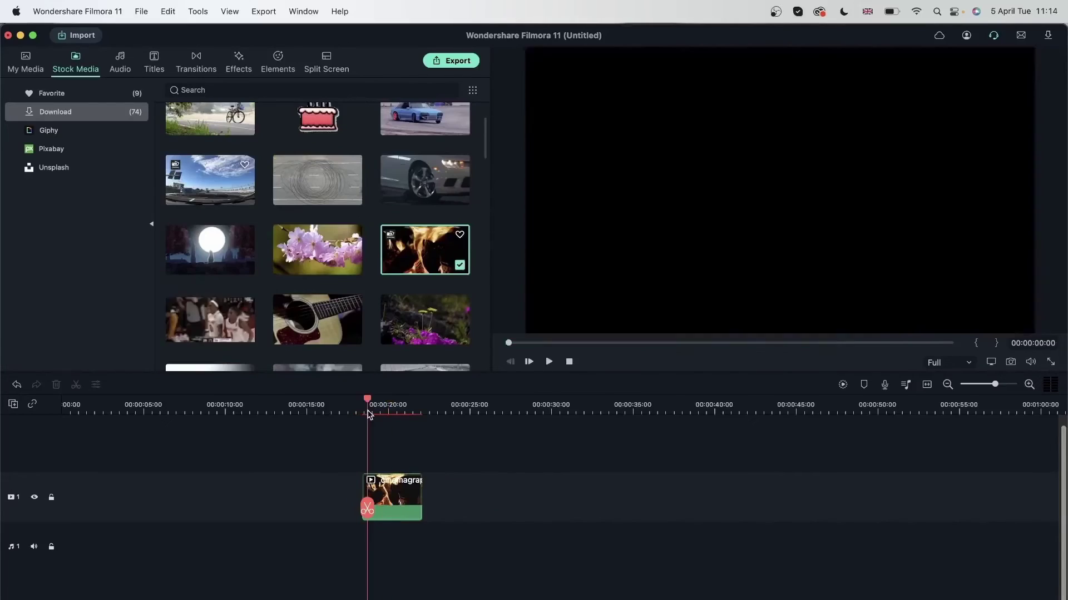
{"action": "mouse_move", "coordinate": [370, 408]}
{"action": "left_mouse_down"}
{"action": "mouse_move", "coordinate": [428, 410]}
{"action": "mouse_move", "coordinate": [376, 405]}
{"action": "left_mouse_up"}
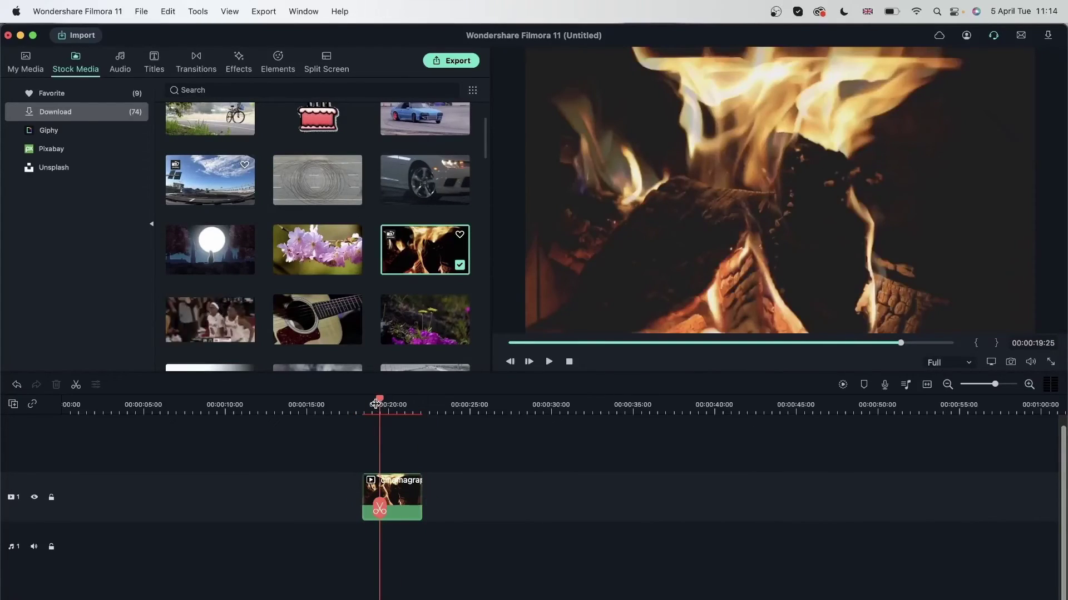